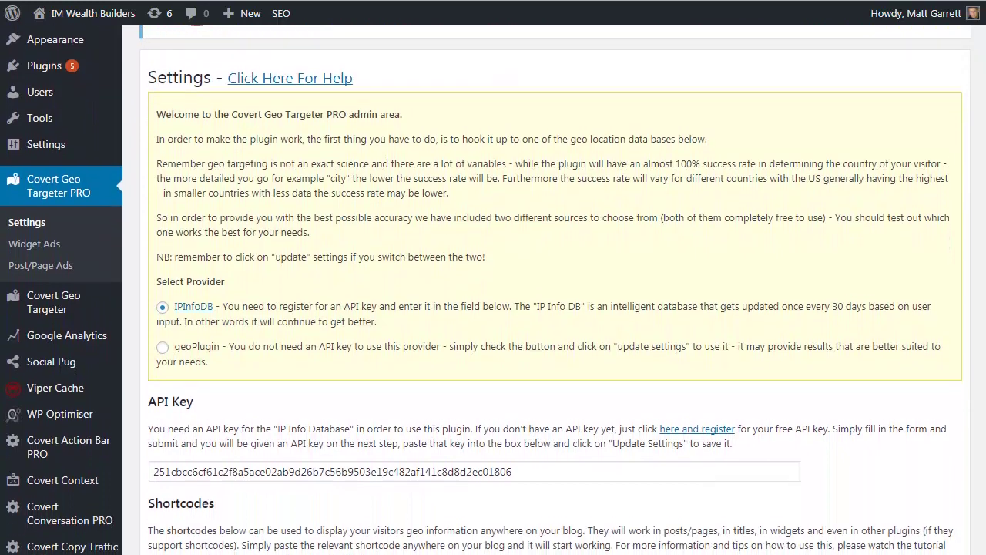
Step: Create a new Covert Geo Targeter PRO widget ad named "English Demo"
{"action": "scroll", "coordinate": [984, 170], "scroll_direction": "down", "scroll_amount": 3}
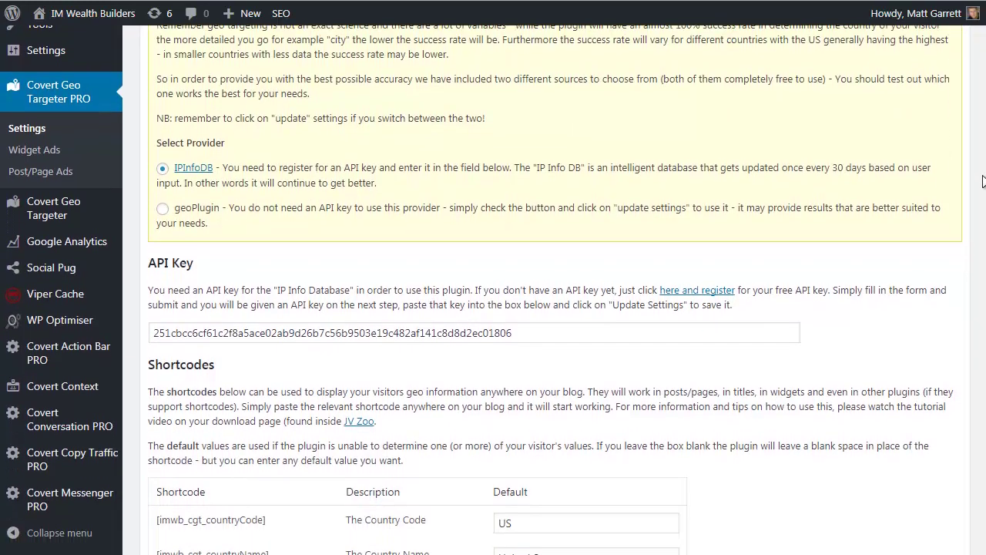
{"action": "scroll", "coordinate": [981, 199], "scroll_direction": "down", "scroll_amount": 2}
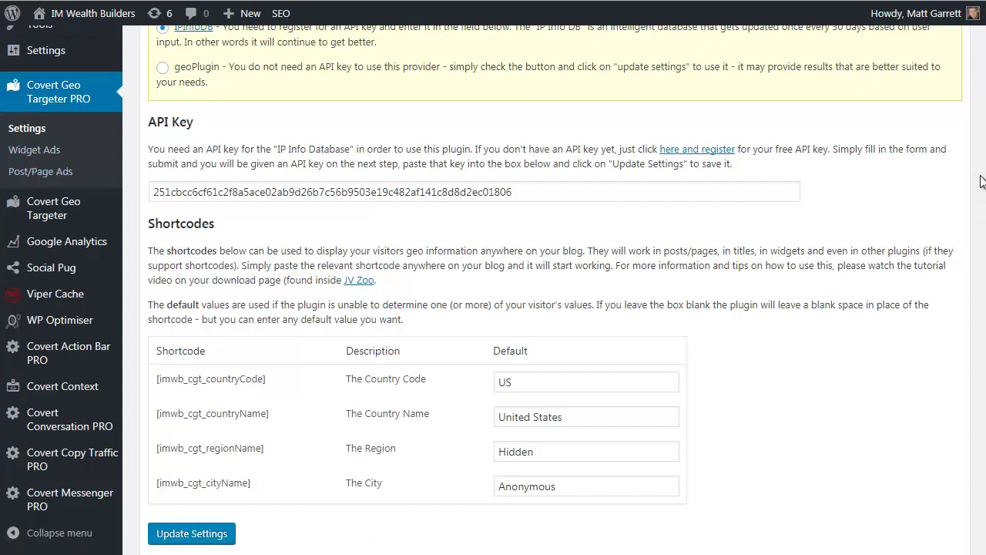
{"action": "left_click", "coordinate": [44, 157]}
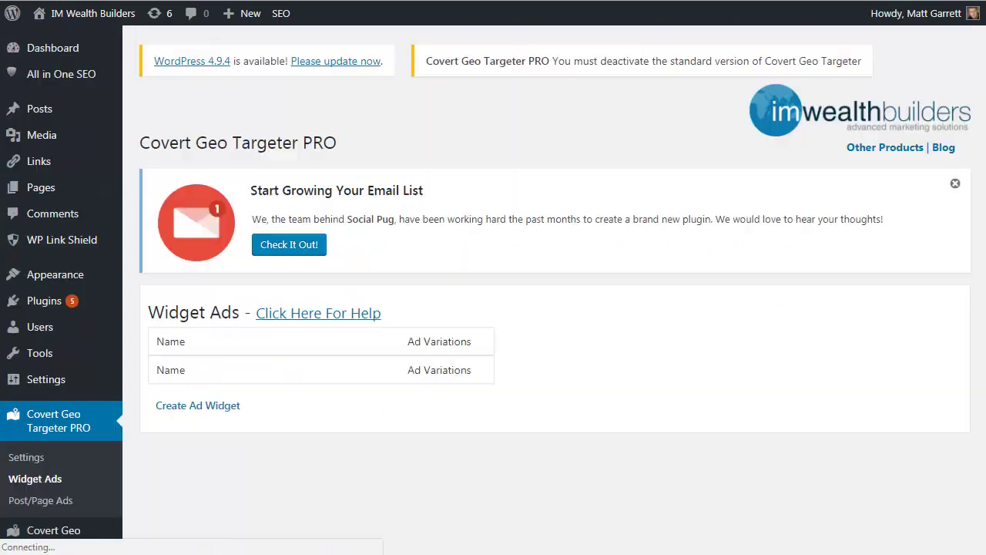
{"action": "left_click", "coordinate": [199, 411]}
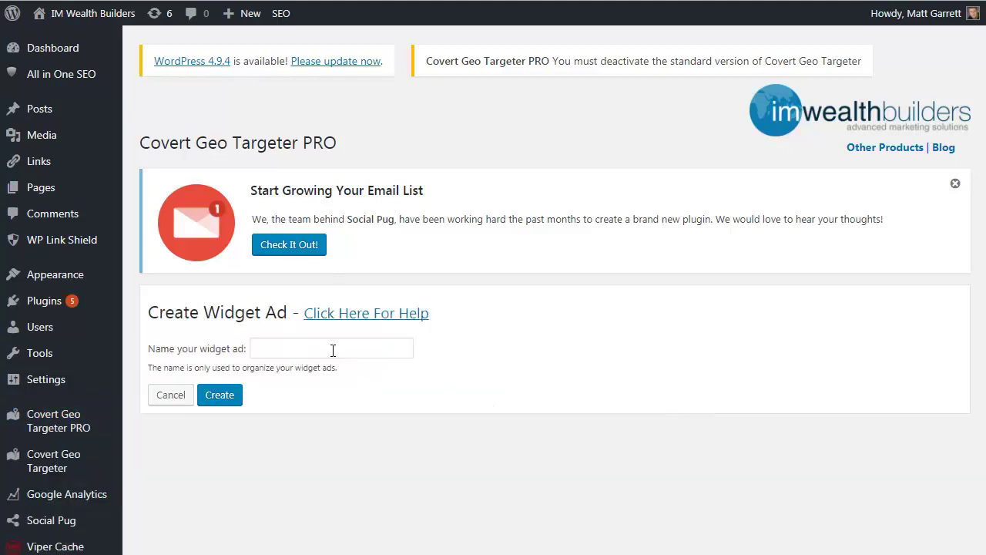
{"action": "left_click", "coordinate": [330, 347]}
{"action": "type", "text": "English Demo"}
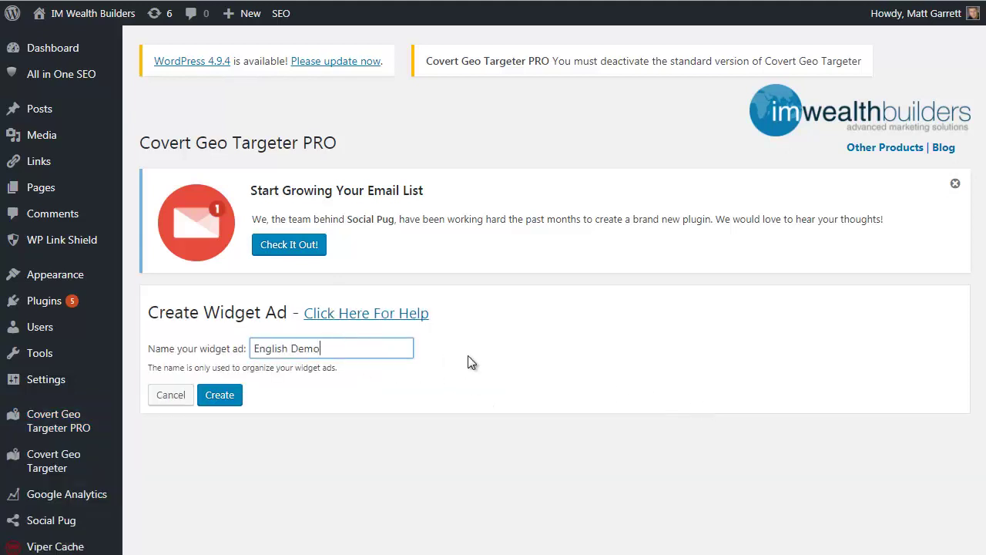
{"action": "left_click", "coordinate": [213, 393]}
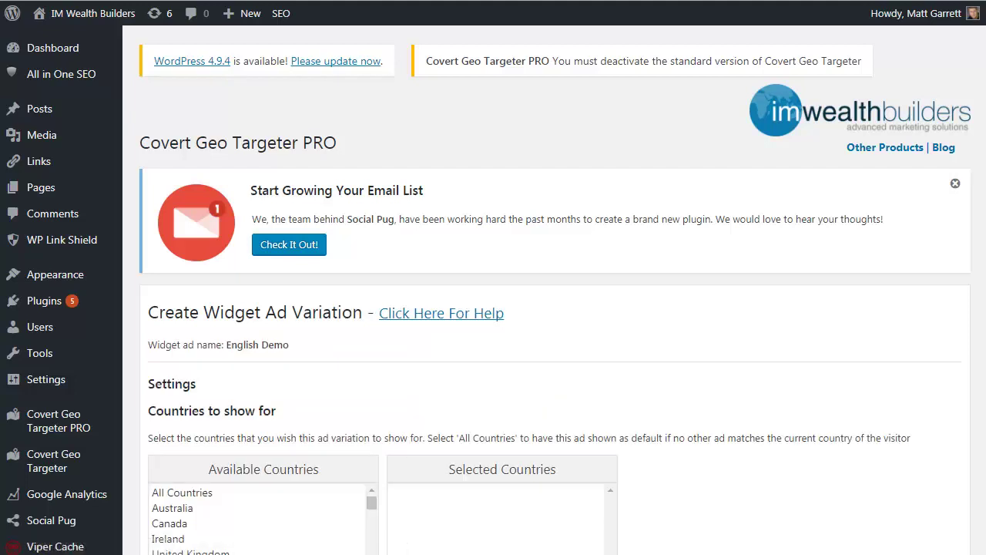
Step: Target the new ad variation at Australia, Canada, Ireland, United Kingdom, United States and New Zealand
{"action": "scroll", "coordinate": [340, 331], "scroll_direction": "down", "scroll_amount": 3}
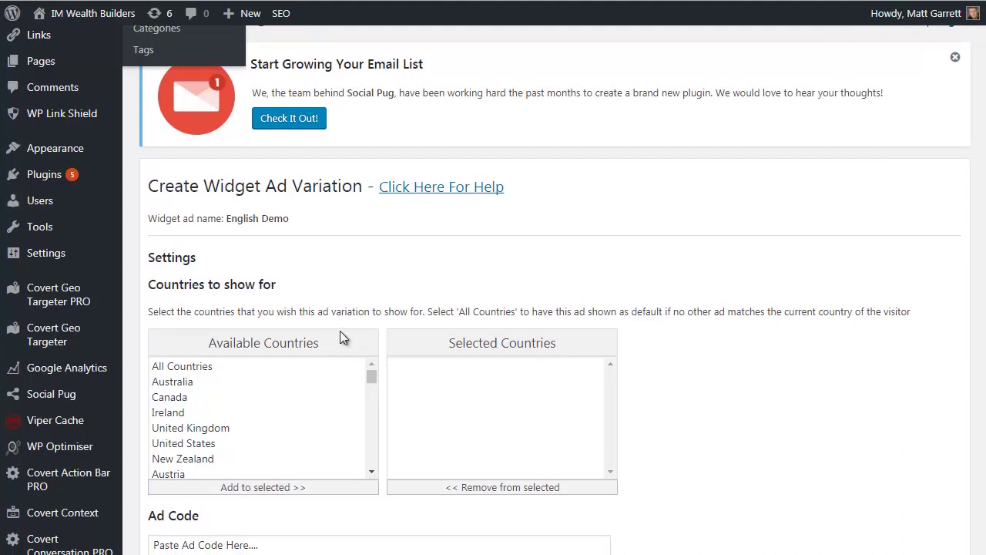
{"action": "left_click", "coordinate": [184, 382]}
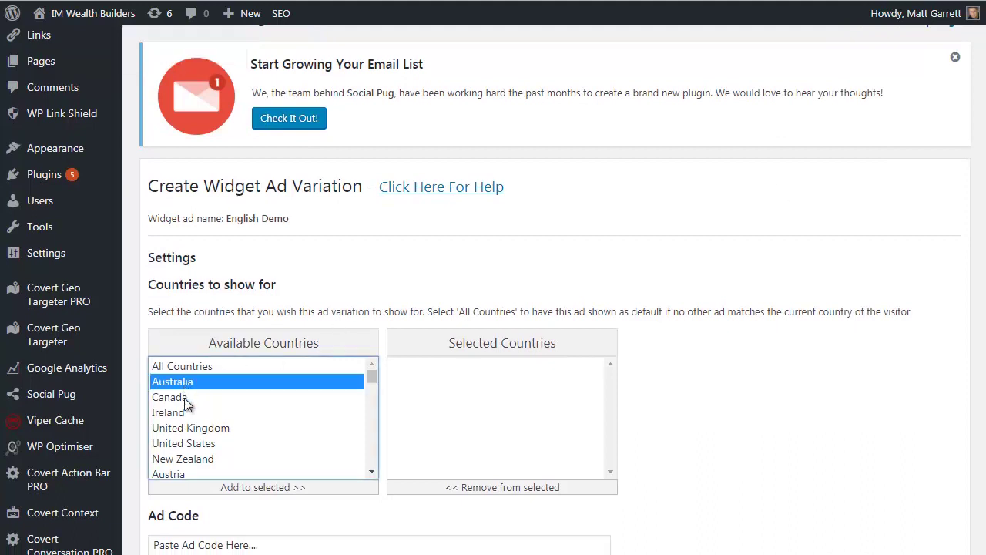
{"action": "left_click", "coordinate": [184, 398], "text": "ctrl"}
{"action": "left_click", "coordinate": [184, 412], "text": "ctrl"}
{"action": "left_click", "coordinate": [202, 429], "text": "ctrl"}
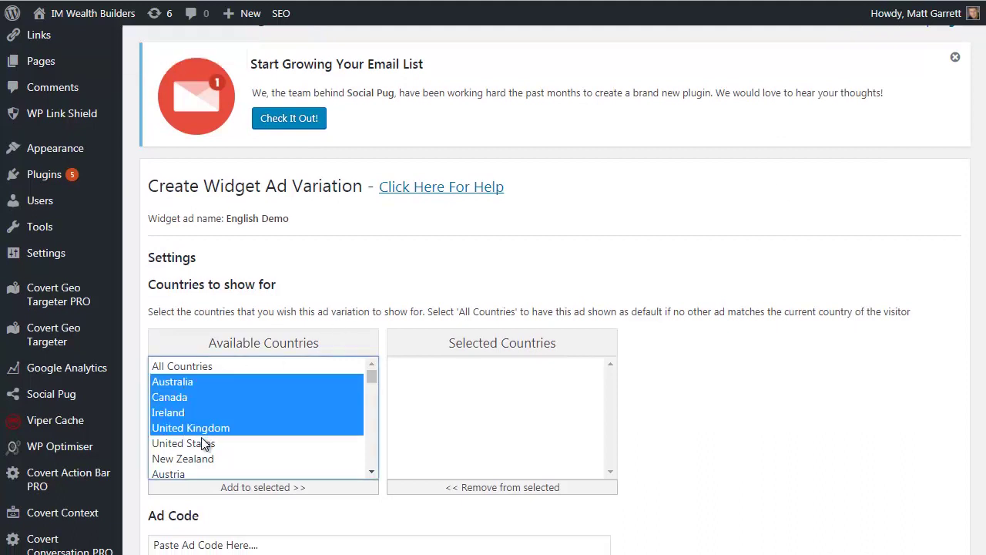
{"action": "left_click", "coordinate": [201, 442], "text": "ctrl"}
{"action": "left_click", "coordinate": [202, 459], "text": "ctrl"}
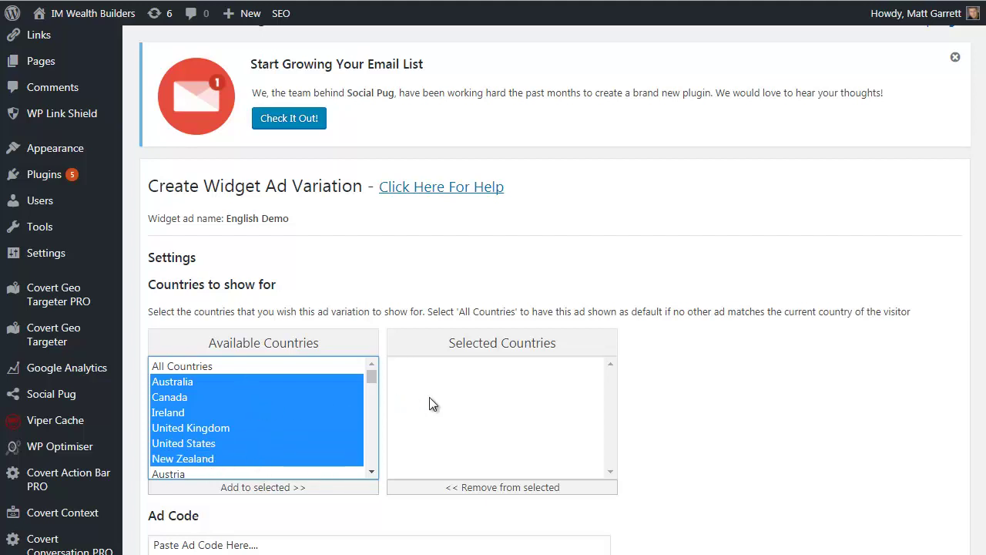
{"action": "left_click", "coordinate": [295, 490]}
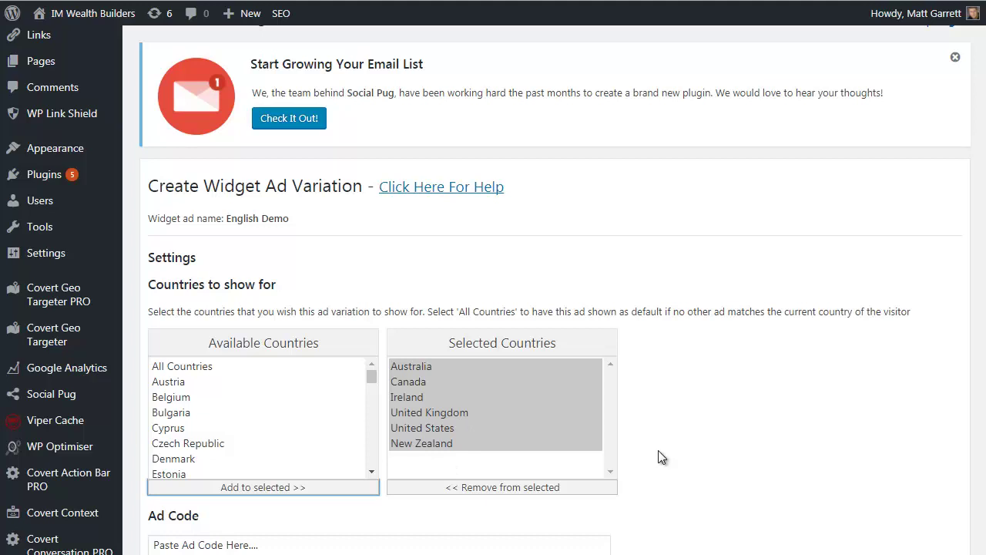
{"action": "scroll", "coordinate": [658, 450], "scroll_direction": "down", "scroll_amount": 2}
{"action": "left_click", "coordinate": [287, 418]}
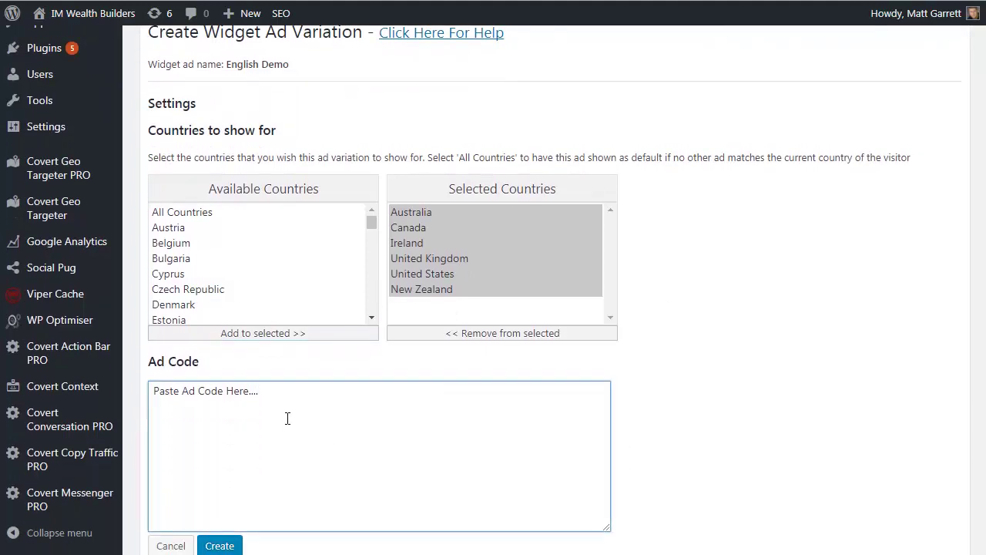
{"action": "type", "text": "<a href=\"http://covertgeotargeter.com/v2/\" target=\"_blank\" rel=\"noopener\">Click HERE</a>To Take Advantage Of The [imwb_cgt_countryCode] 24 Hour Special Offer Today!"}
{"action": "left_click_drag", "start_coordinate": [259, 391], "coordinate": [151, 391]}
{"action": "key", "text": "BackSpace"}
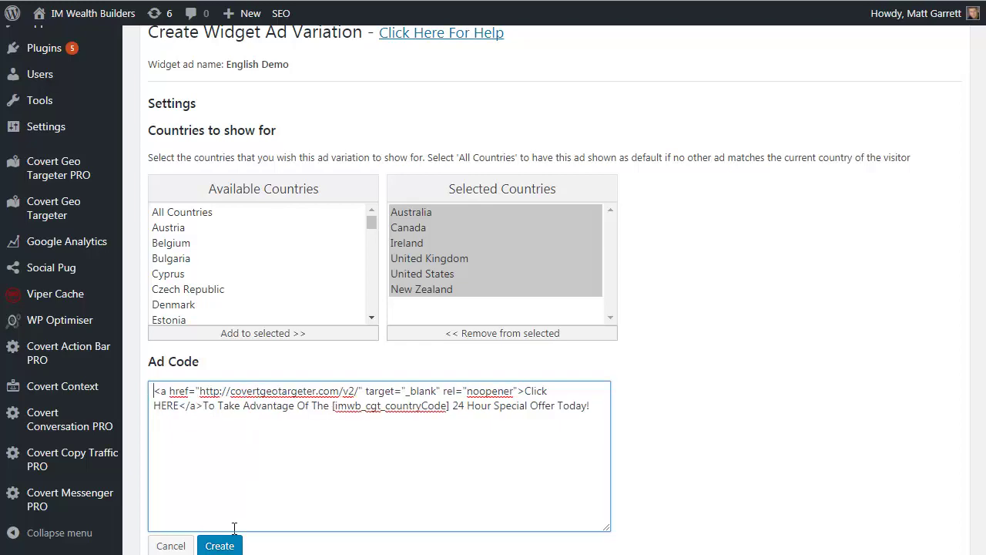
{"action": "scroll", "coordinate": [234, 527], "scroll_direction": "down", "scroll_amount": 1}
{"action": "left_click", "coordinate": [222, 487]}
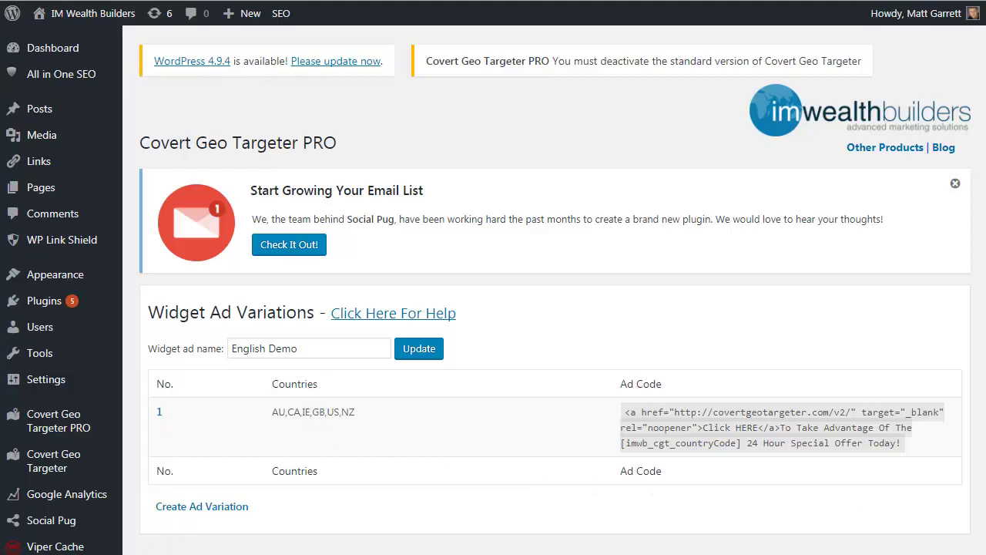
Step: Start a second ad variation for the English Demo widget ad and target it at Germany
{"action": "left_click", "coordinate": [204, 506]}
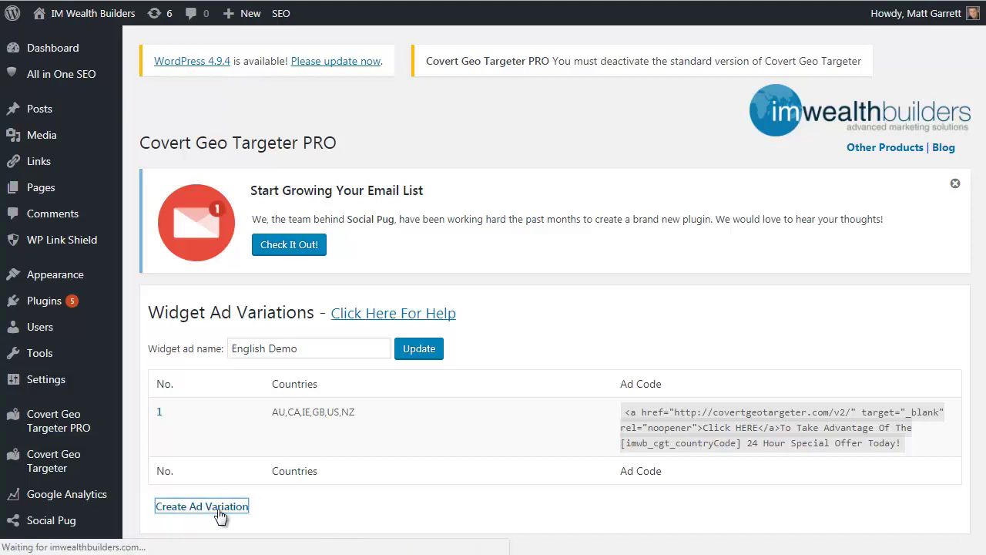
{"action": "scroll", "coordinate": [354, 420], "scroll_direction": "down", "scroll_amount": 2}
{"action": "left_click_drag", "start_coordinate": [370, 352], "coordinate": [373, 359]}
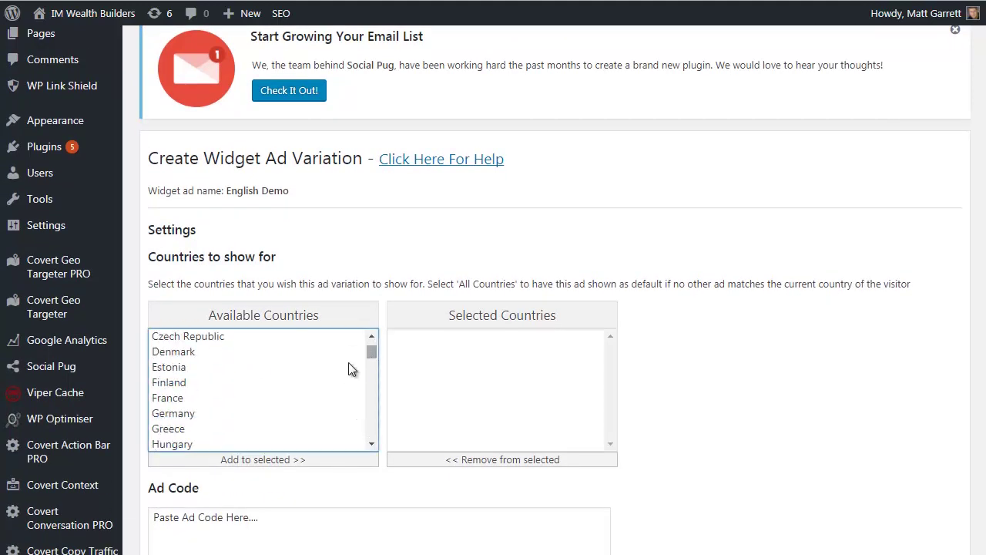
{"action": "left_click", "coordinate": [184, 415]}
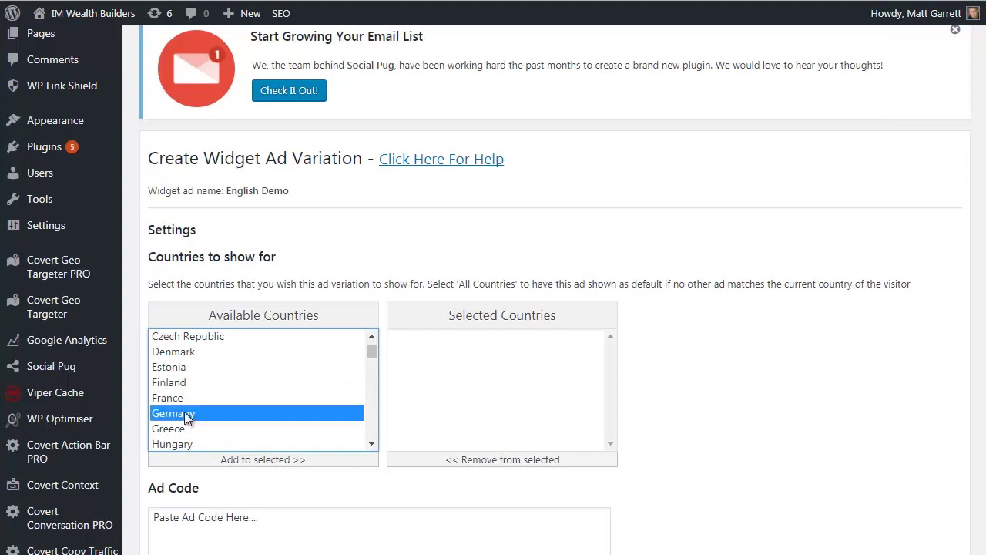
{"action": "left_click", "coordinate": [284, 463]}
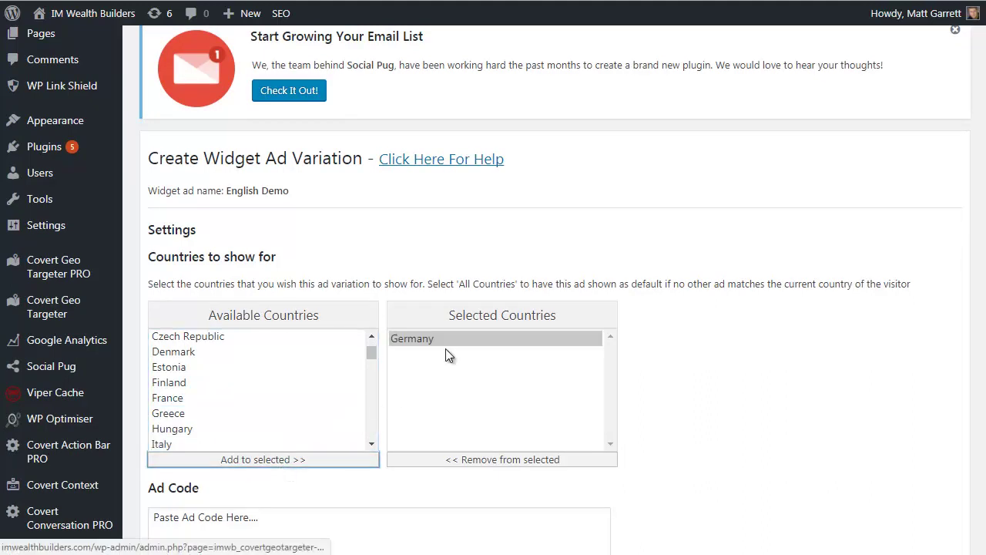
{"action": "left_click", "coordinate": [359, 518]}
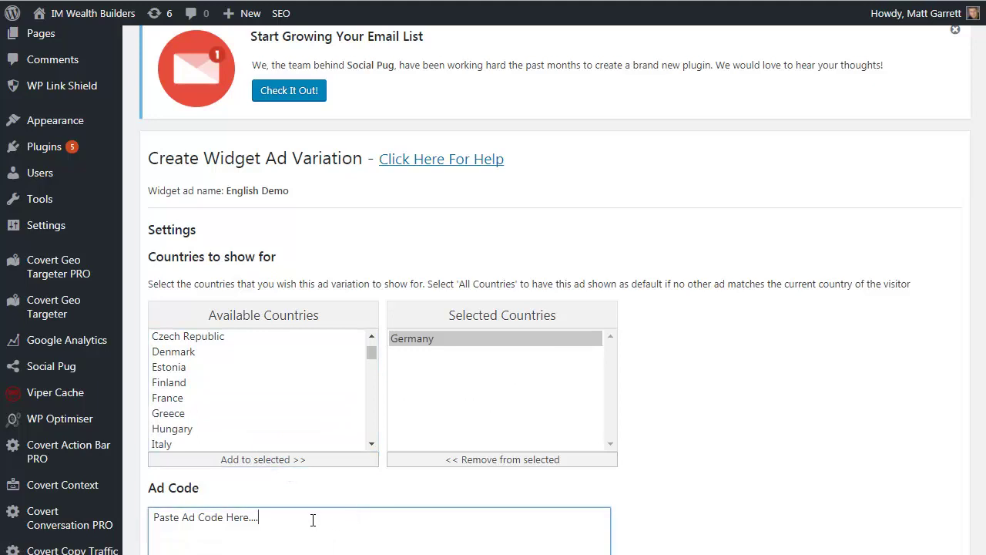
{"action": "left_click_drag", "start_coordinate": [271, 517], "coordinate": [143, 521]}
{"action": "scroll", "coordinate": [614, 471], "scroll_direction": "down", "scroll_amount": 3}
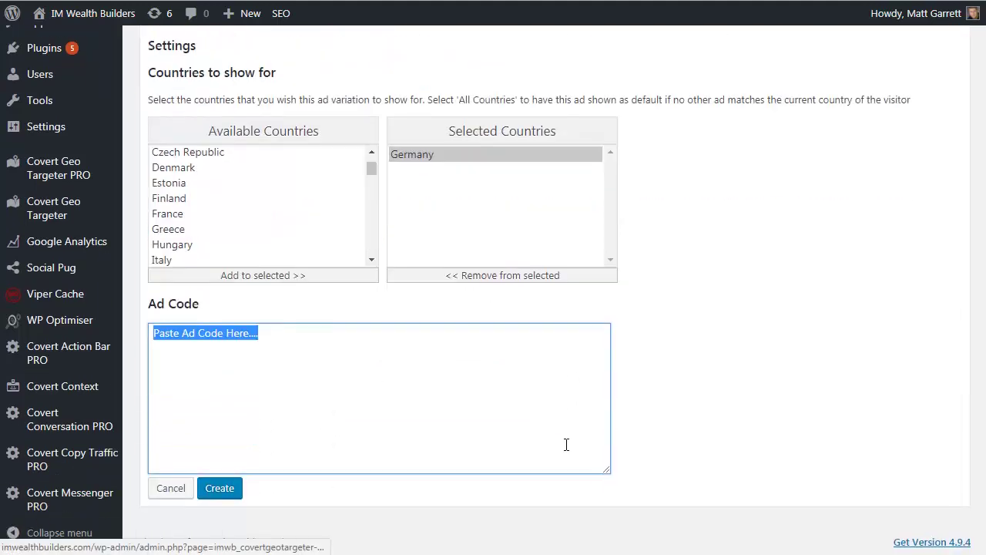
{"action": "type", "text": "<a href=\"http://covertgeotargeter.com/v2/\" target=\"_blank\" rel=\"noopener\">Klick HIER</a>Den Vorteil der [imwb_cgt_countryCode] 24-Stunden-Angebot heute!"}
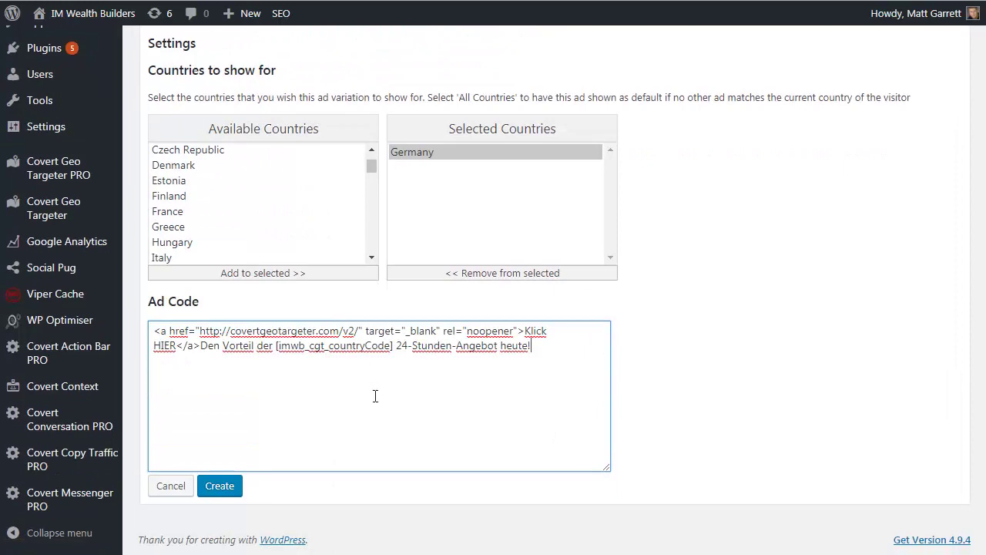
{"action": "left_click", "coordinate": [223, 487]}
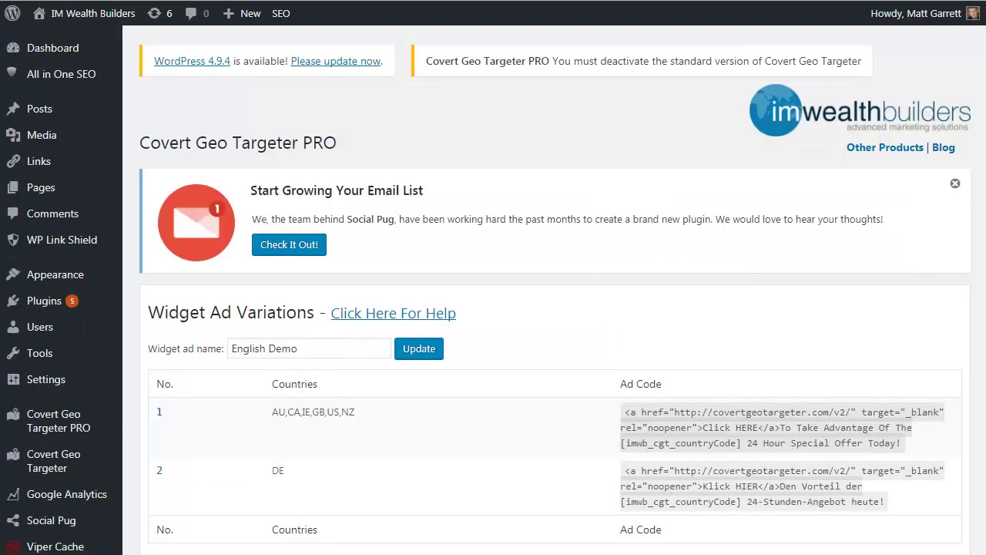
Step: Start a third ad variation and set its target to All Countries as the default ad
{"action": "scroll", "coordinate": [982, 372], "scroll_direction": "down", "scroll_amount": 3}
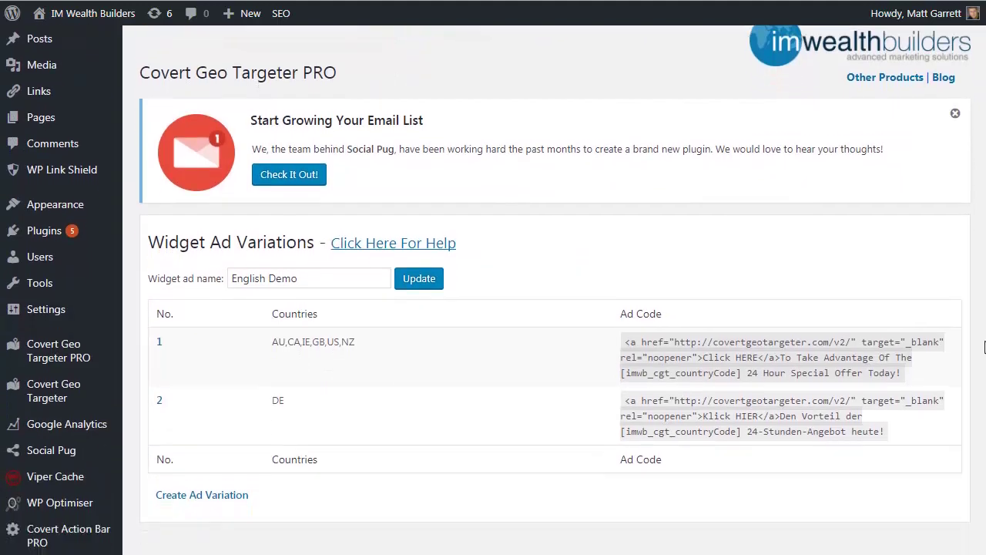
{"action": "scroll", "coordinate": [982, 373], "scroll_direction": "down", "scroll_amount": 1}
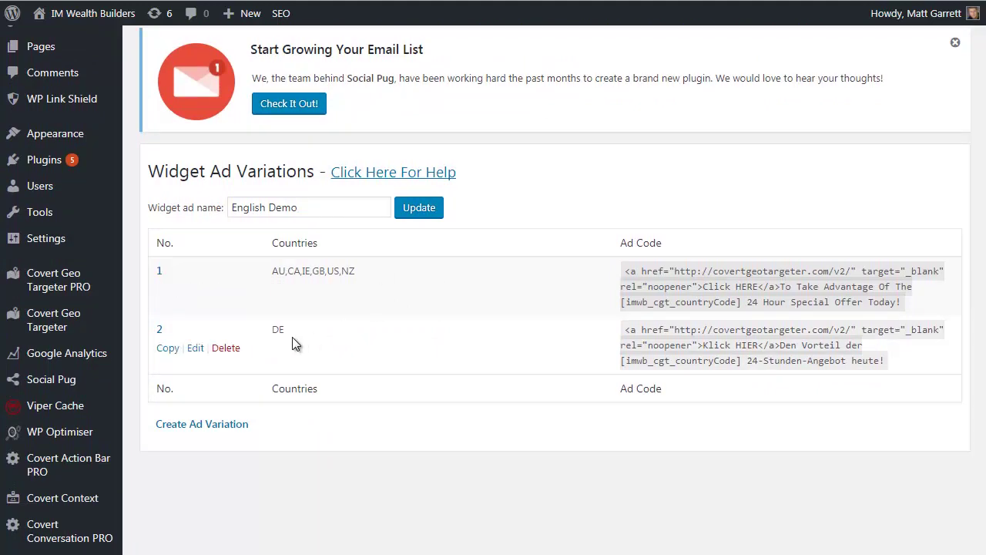
{"action": "left_click", "coordinate": [231, 426]}
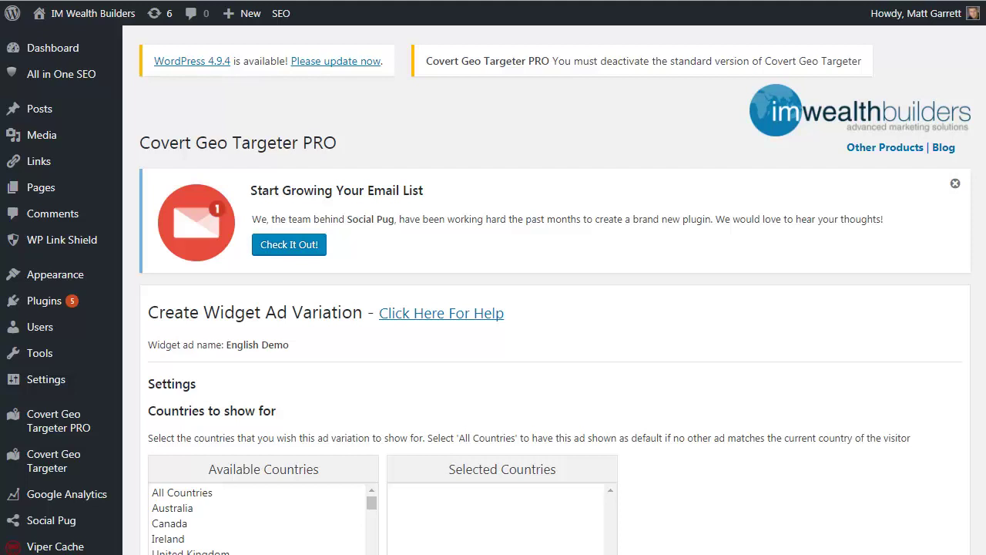
{"action": "scroll", "coordinate": [982, 377], "scroll_direction": "down", "scroll_amount": 2}
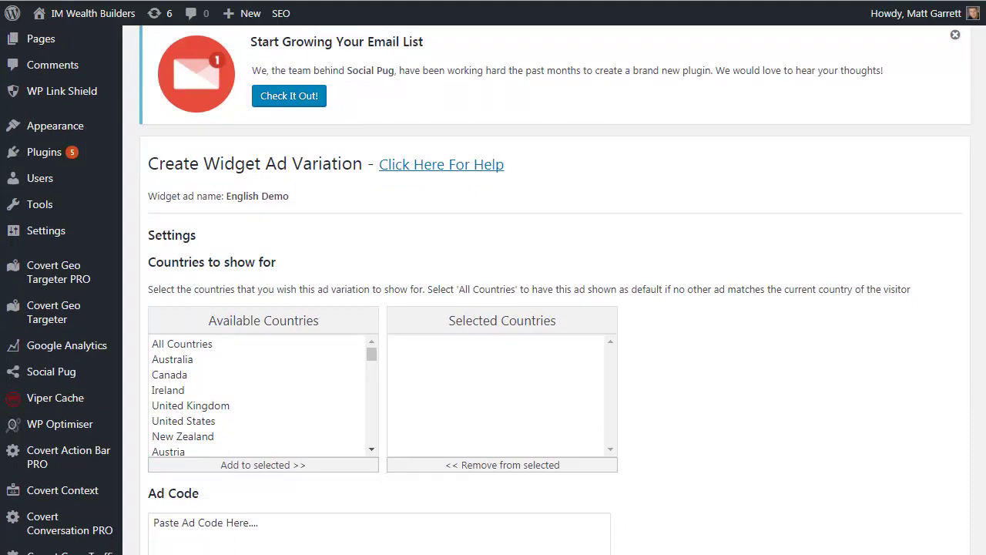
{"action": "left_click", "coordinate": [186, 344]}
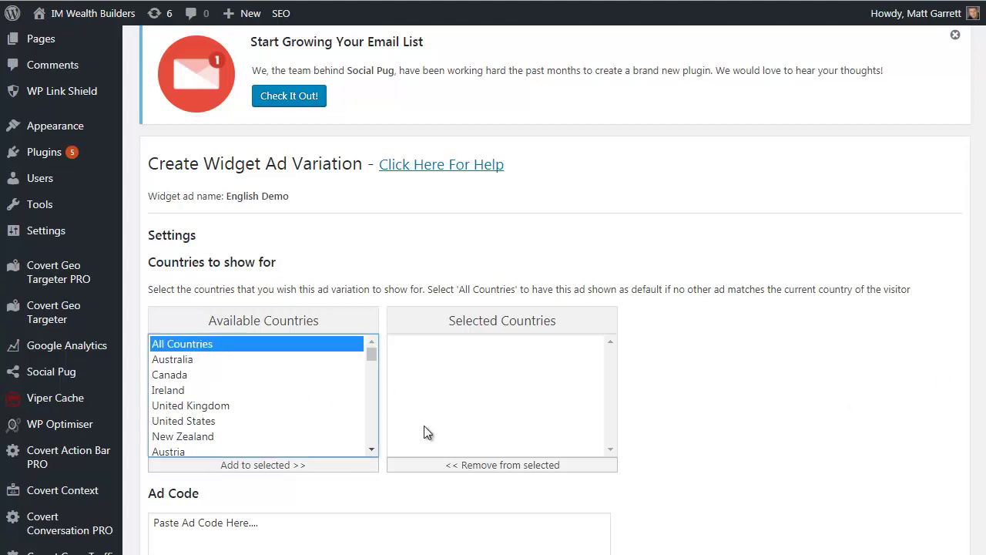
{"action": "left_click", "coordinate": [315, 465]}
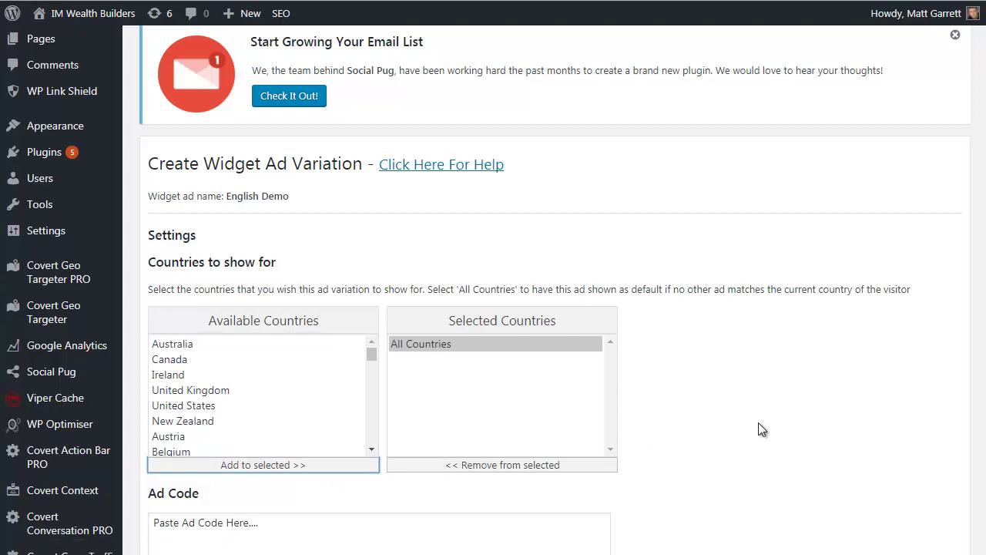
{"action": "scroll", "coordinate": [696, 427], "scroll_direction": "down", "scroll_amount": 3}
{"action": "left_click", "coordinate": [253, 355]}
{"action": "left_click_drag", "start_coordinate": [270, 331], "coordinate": [138, 331]}
{"action": "type", "text": "<a href=\"http://covertgeotargeter.com/v2/\" target=\"_blank\" rel=\"noopener\">Click HERE</a>To Take Advantage Of The Limiyed Discount Offer Today!"}
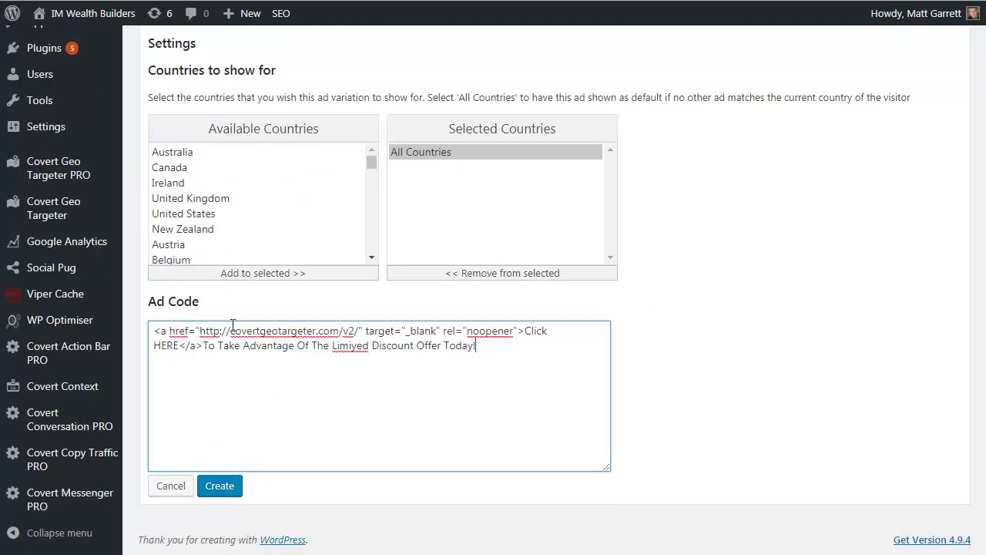
{"action": "left_click", "coordinate": [219, 485]}
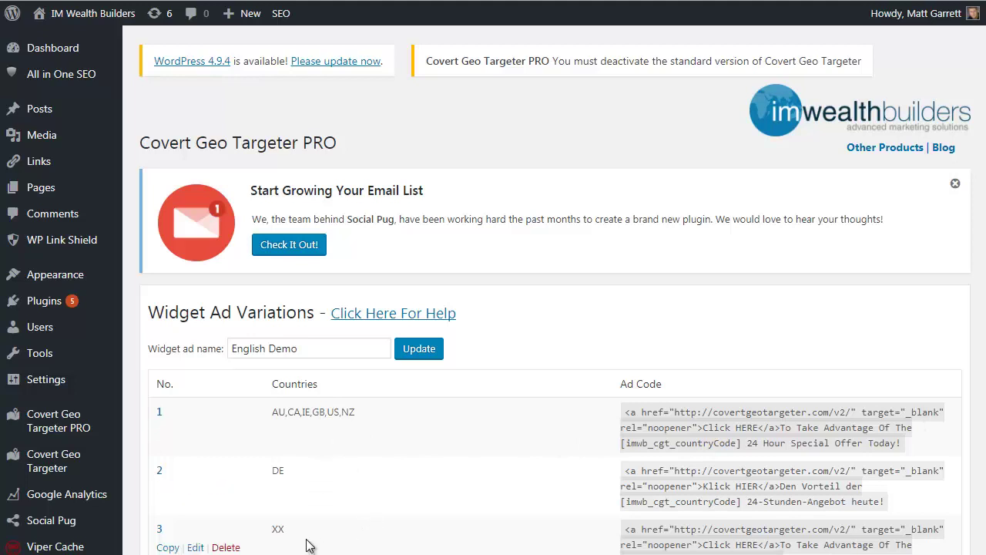
Step: Add the IMWB CGT Widget as the first item in the sidebar Widget Area and choose English Demo as its ad
{"action": "scroll", "coordinate": [984, 396], "scroll_direction": "down", "scroll_amount": 1}
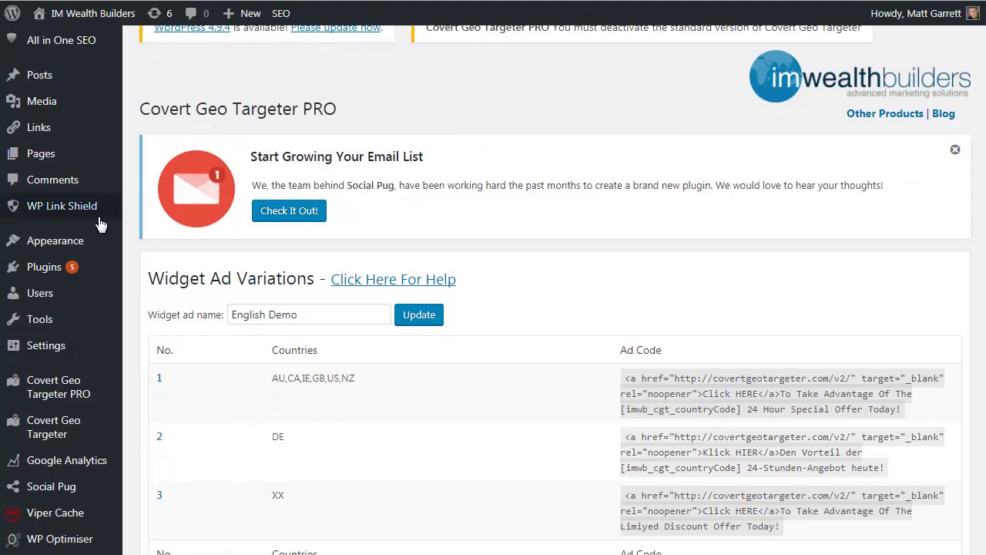
{"action": "mouse_move", "coordinate": [60, 245]}
{"action": "left_click", "coordinate": [138, 287]}
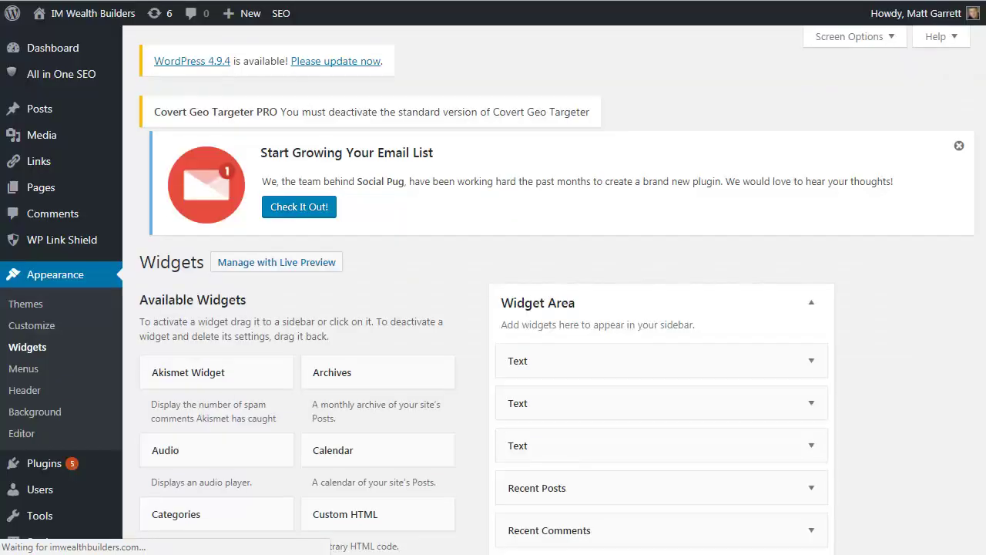
{"action": "scroll", "coordinate": [973, 193], "scroll_direction": "down", "scroll_amount": 5}
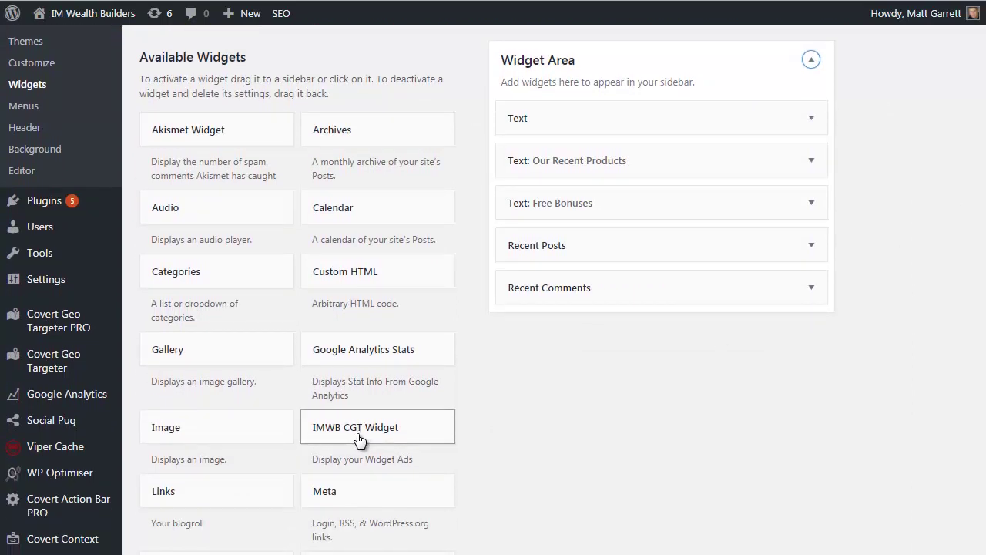
{"action": "left_click_drag", "start_coordinate": [359, 436], "coordinate": [551, 125]}
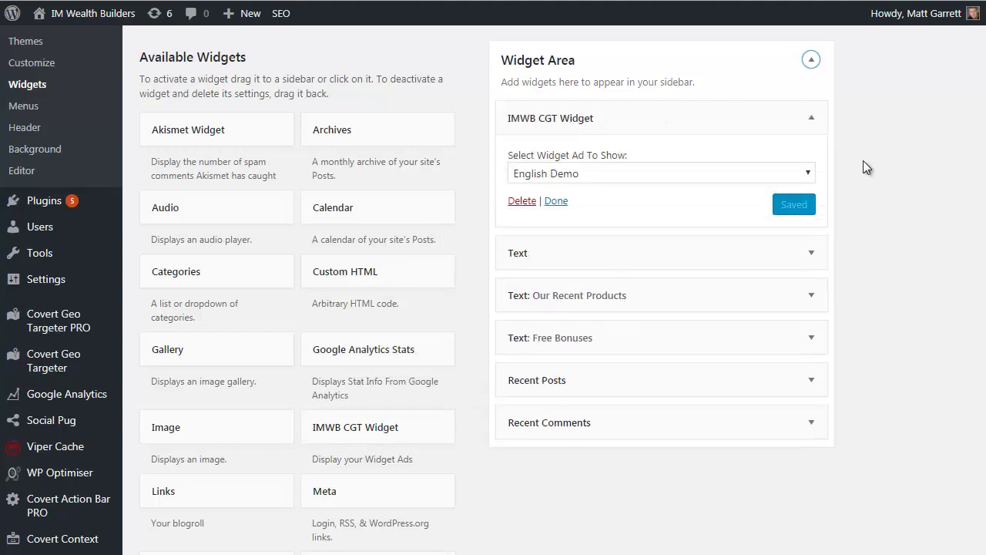
{"action": "left_click", "coordinate": [806, 173]}
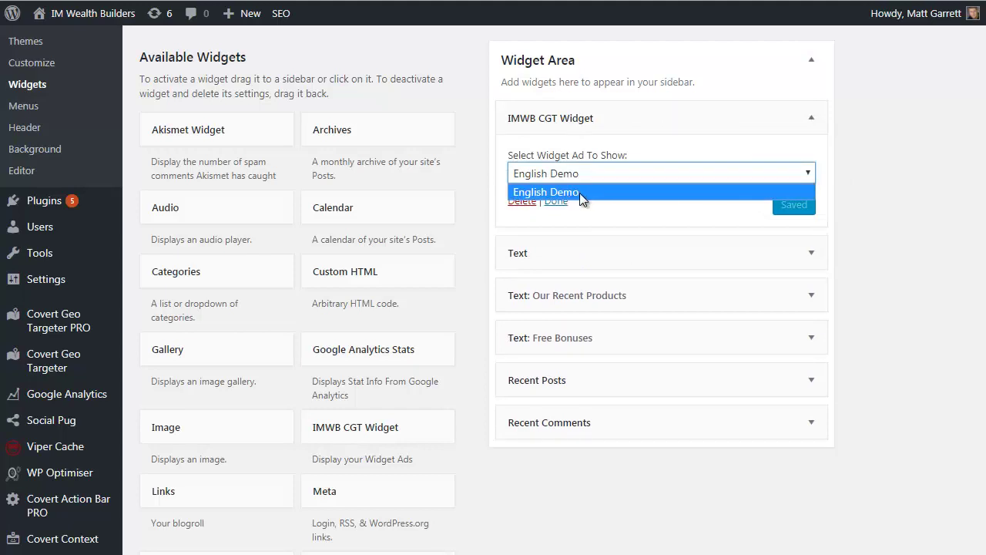
{"action": "left_click", "coordinate": [601, 211]}
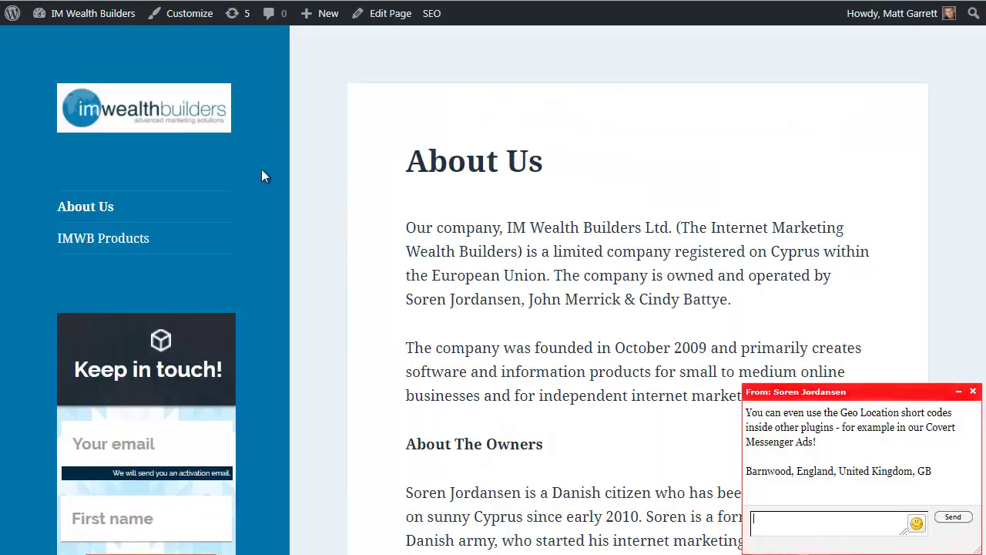
Step: Switch to the browser's extensions page, enable the ZenMate VPN extension and open its options
{"action": "left_click", "coordinate": [69, 11]}
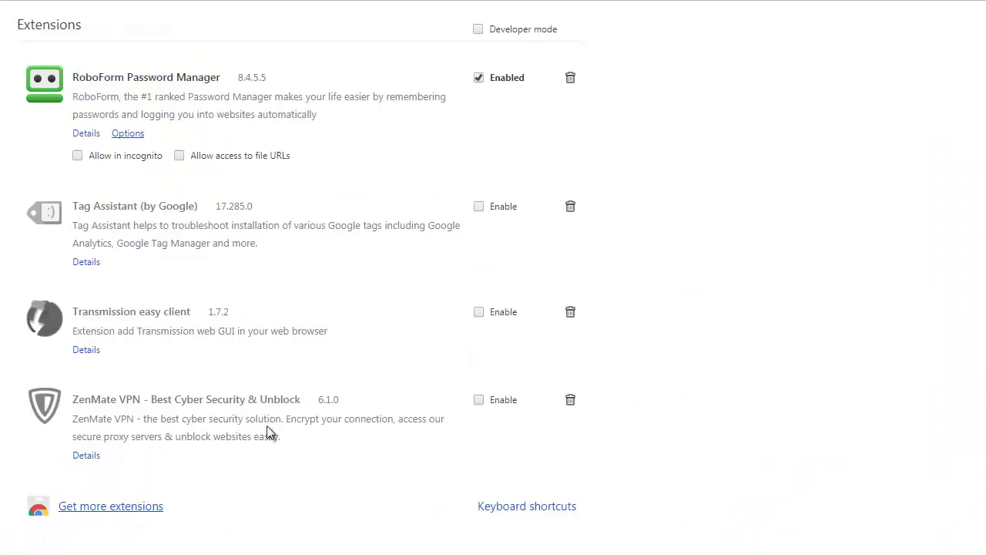
{"action": "left_click", "coordinate": [479, 401]}
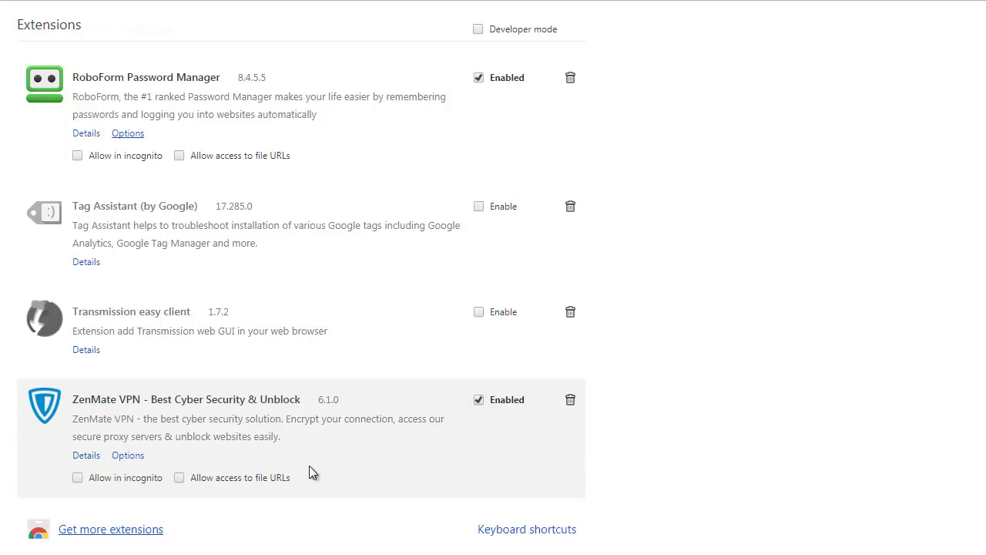
{"action": "left_click", "coordinate": [130, 455]}
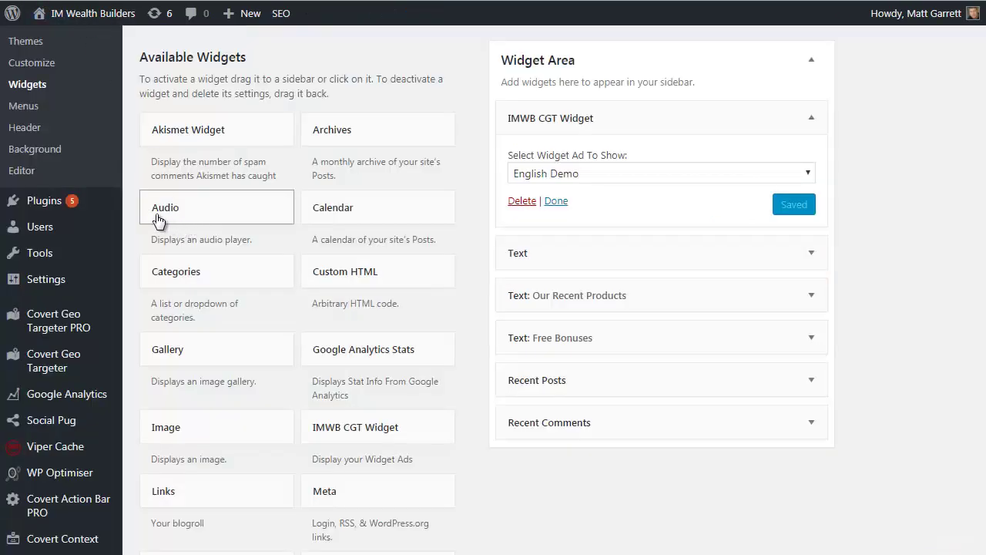
Step: Return to the WordPress admin and start a new Covert Geo Targeter PRO post/page ad with automatic insertion enabled
{"action": "mouse_move", "coordinate": [58, 319]}
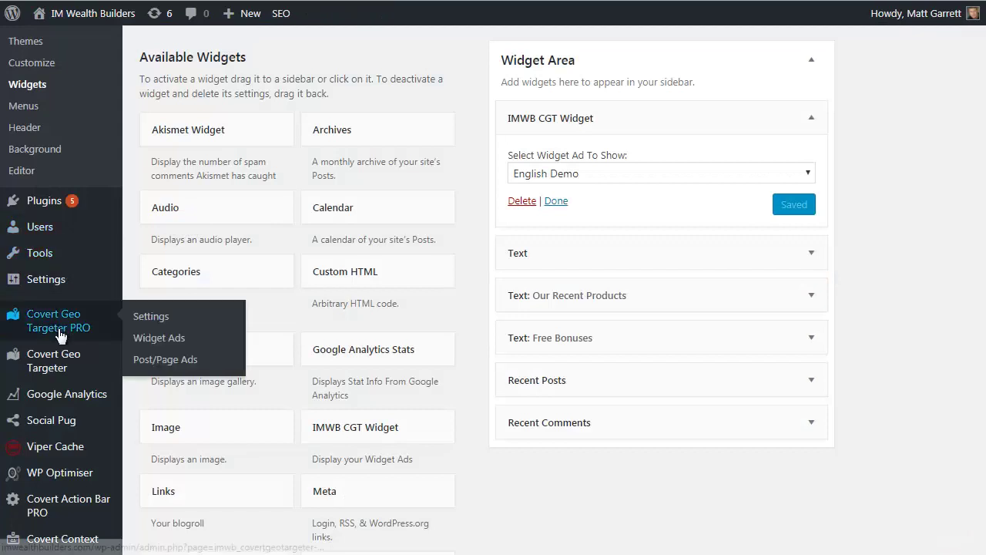
{"action": "left_click", "coordinate": [149, 361]}
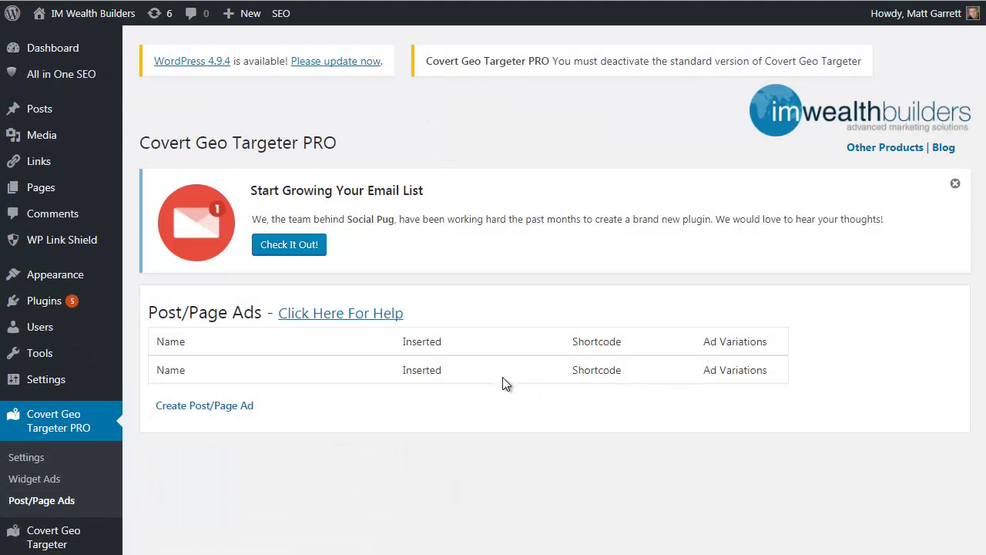
{"action": "left_click", "coordinate": [215, 407]}
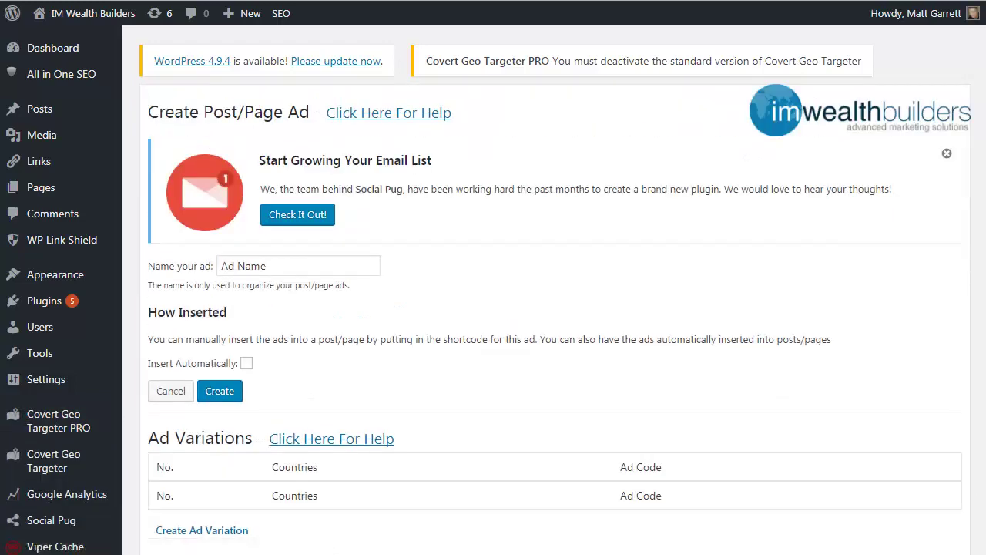
{"action": "scroll", "coordinate": [555, 309], "scroll_direction": "down", "scroll_amount": 2}
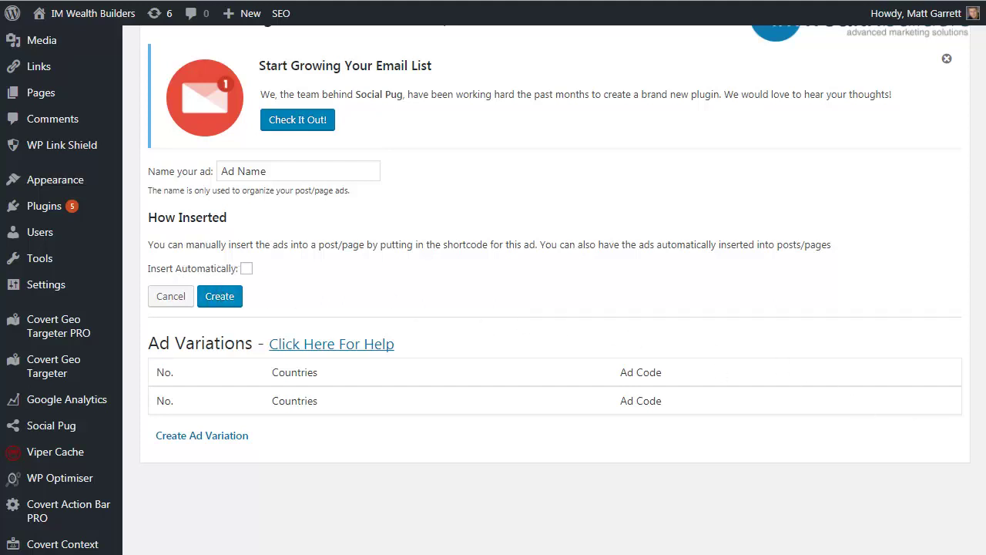
{"action": "left_click", "coordinate": [247, 269]}
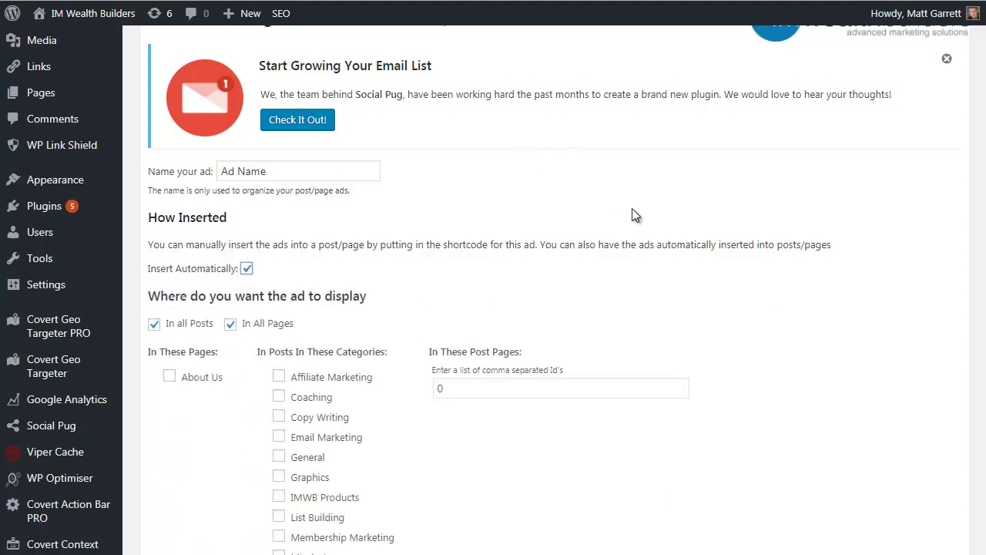
Step: Include the About Us page in the ad's display locations and exclude it from all posts
{"action": "scroll", "coordinate": [627, 243], "scroll_direction": "down", "scroll_amount": 2}
{"action": "scroll", "coordinate": [629, 252], "scroll_direction": "down", "scroll_amount": 6}
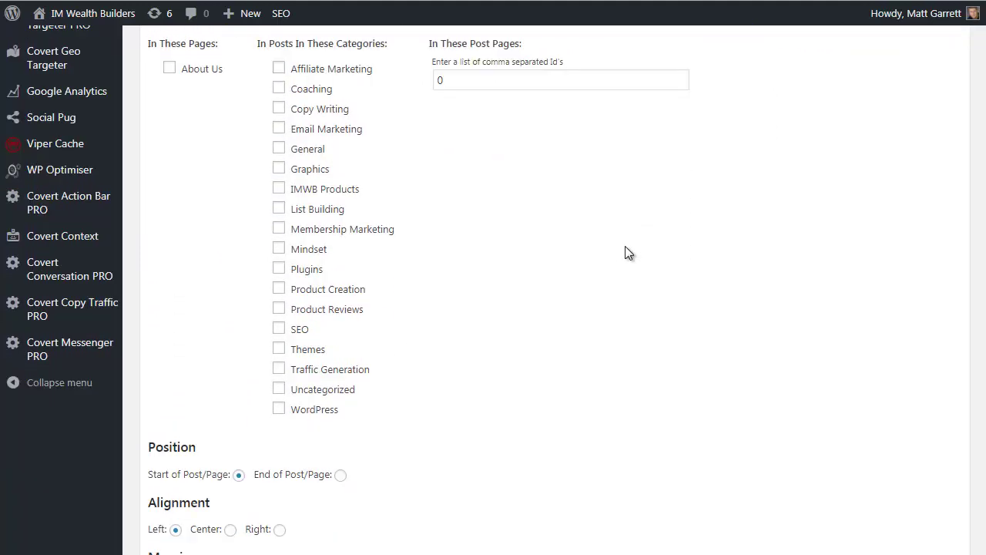
{"action": "scroll", "coordinate": [628, 253], "scroll_direction": "down", "scroll_amount": 2}
{"action": "scroll", "coordinate": [628, 253], "scroll_direction": "down", "scroll_amount": 2}
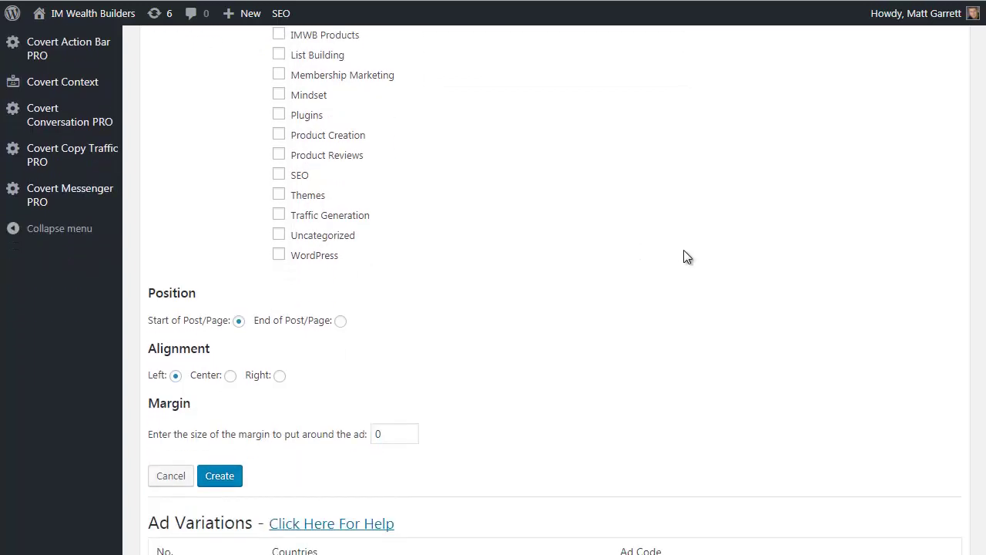
{"action": "scroll", "coordinate": [684, 252], "scroll_direction": "up", "scroll_amount": 8}
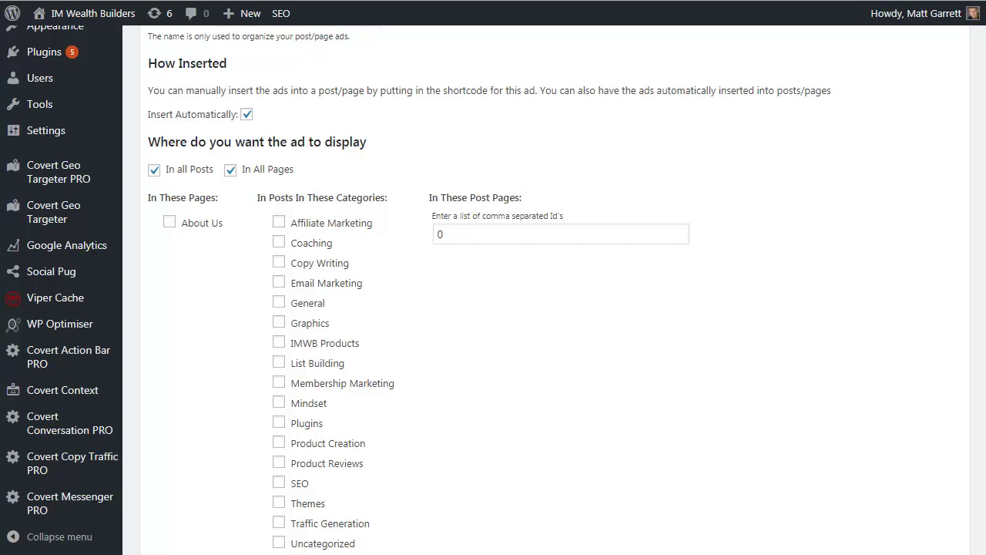
{"action": "scroll", "coordinate": [493, 290], "scroll_direction": "down", "scroll_amount": 1}
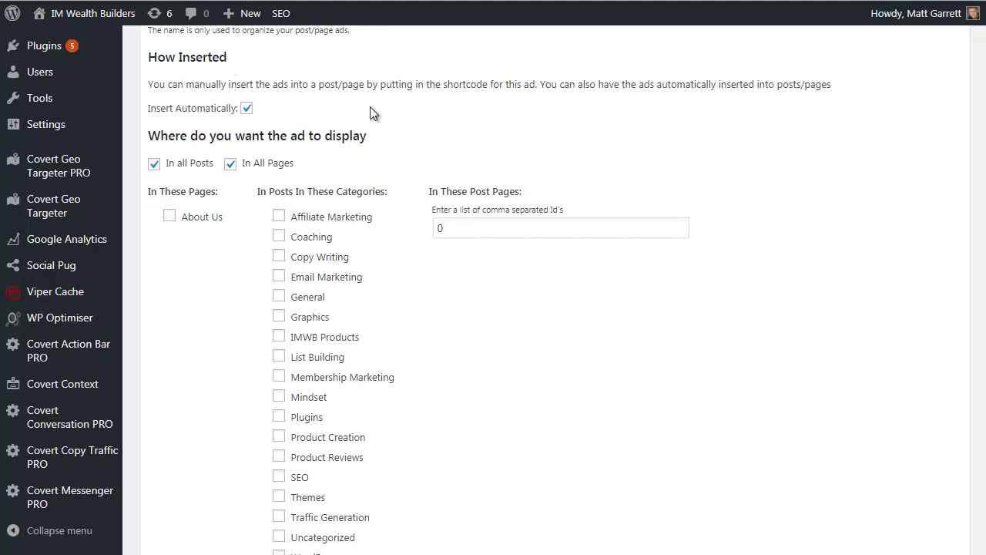
{"action": "left_click", "coordinate": [171, 217]}
{"action": "left_click", "coordinate": [154, 163]}
Step: Name the post/page ad Main Product Free Shipping Offer
{"action": "scroll", "coordinate": [359, 150], "scroll_direction": "up", "scroll_amount": 1}
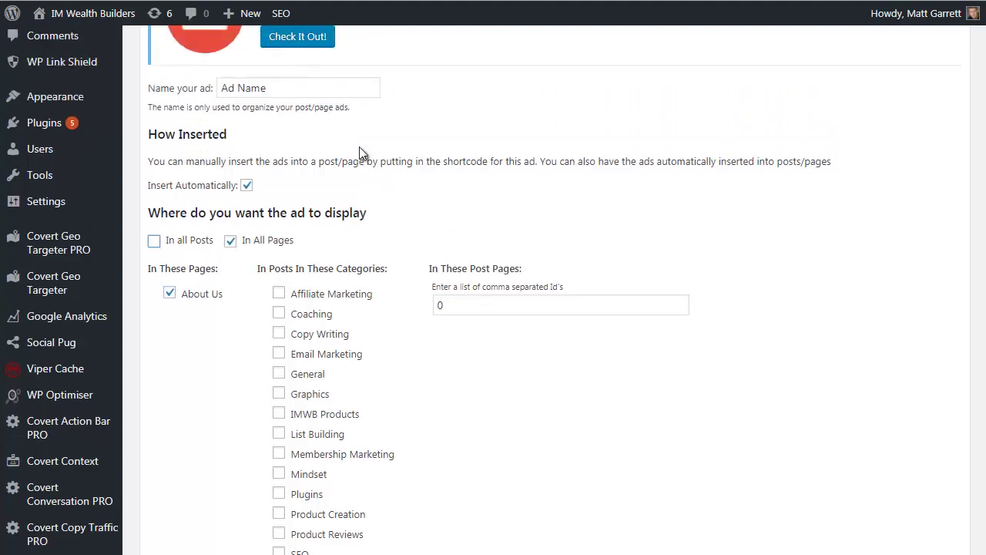
{"action": "left_click_drag", "start_coordinate": [287, 87], "coordinate": [211, 83]}
{"action": "type", "text": "Main Product Free Shipping Offer"}
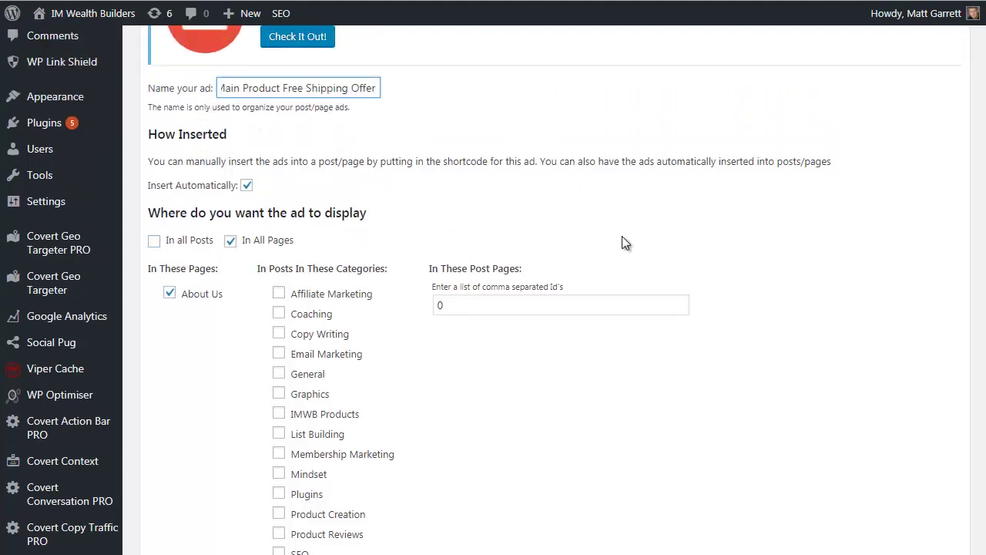
Step: Set the margin around the ad to 10 and create the post/page ad
{"action": "scroll", "coordinate": [795, 317], "scroll_direction": "down", "scroll_amount": 3}
{"action": "scroll", "coordinate": [710, 290], "scroll_direction": "down", "scroll_amount": 1}
{"action": "scroll", "coordinate": [710, 291], "scroll_direction": "down", "scroll_amount": 2}
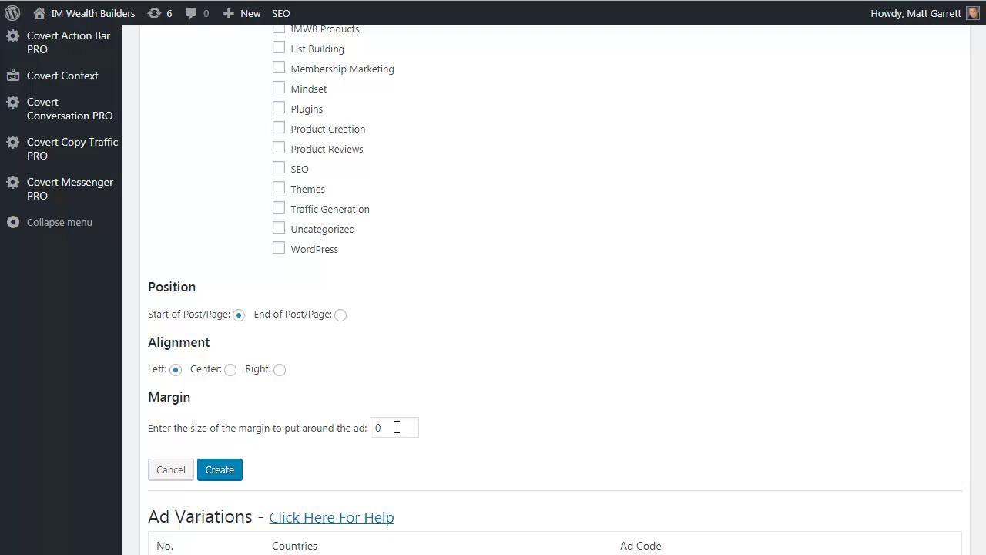
{"action": "left_click_drag", "start_coordinate": [397, 428], "coordinate": [352, 430]}
{"action": "type", "text": "10"}
{"action": "left_click", "coordinate": [224, 472]}
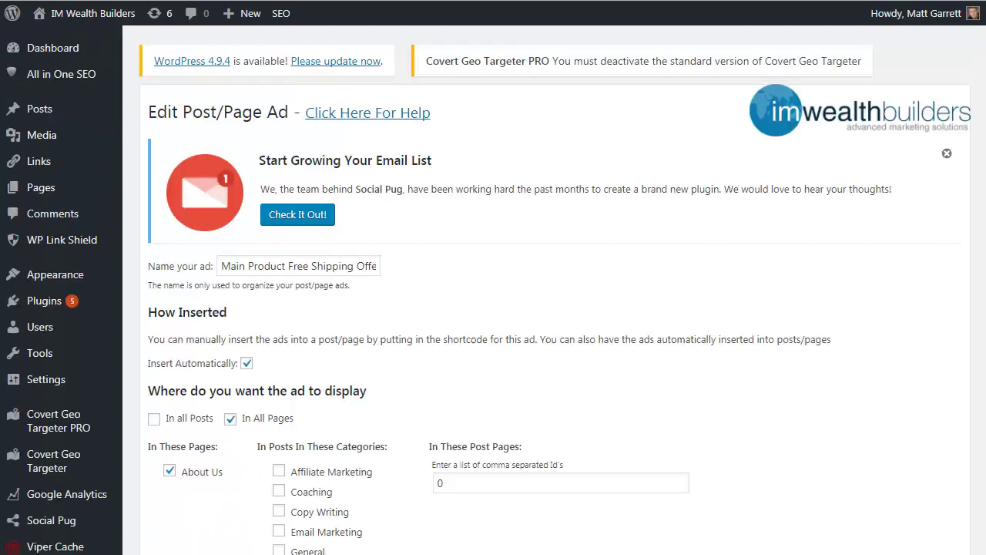
Step: Start an ad variation for the Main Product Free Shipping Offer ad with width 300 and height 200
{"action": "scroll", "coordinate": [976, 267], "scroll_direction": "down", "scroll_amount": 7}
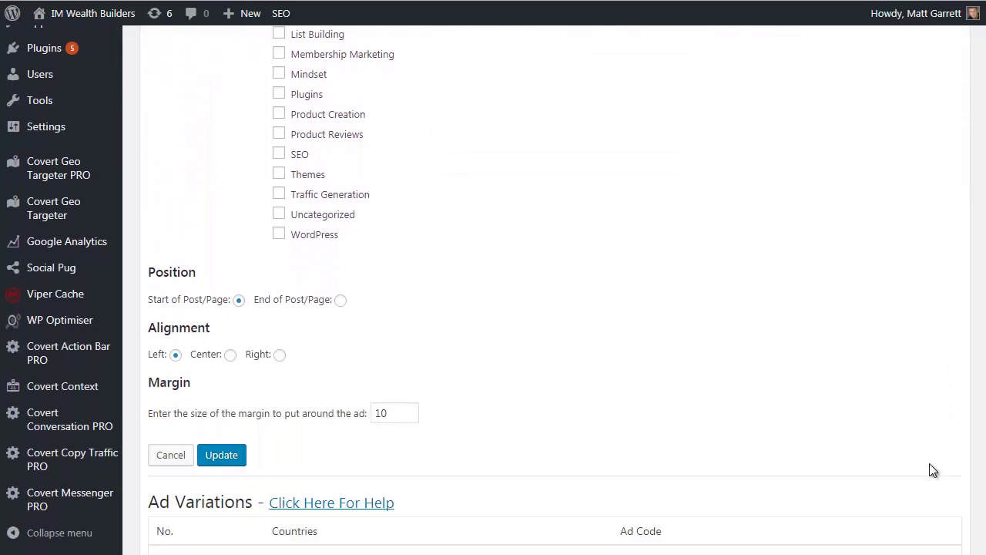
{"action": "scroll", "coordinate": [933, 468], "scroll_direction": "down", "scroll_amount": 2}
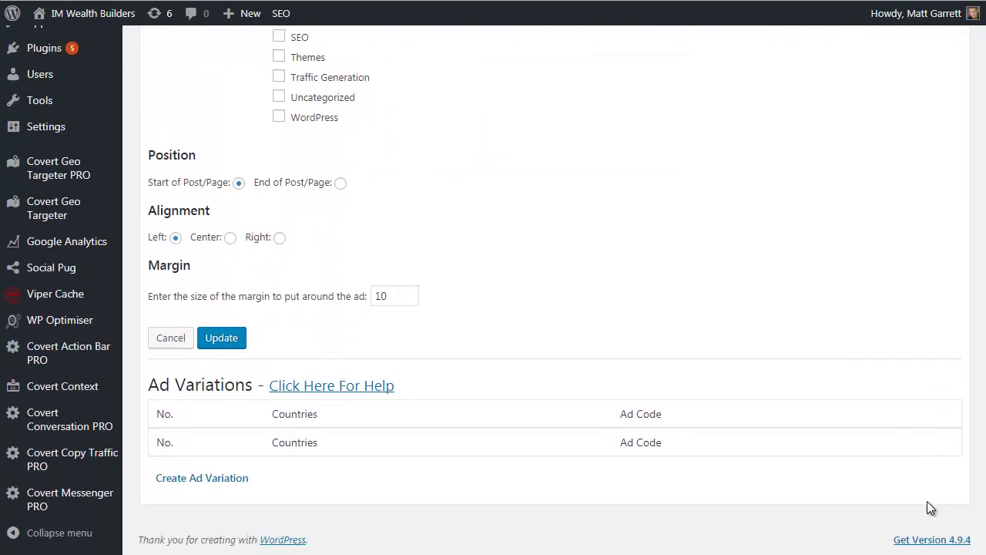
{"action": "left_click", "coordinate": [231, 479]}
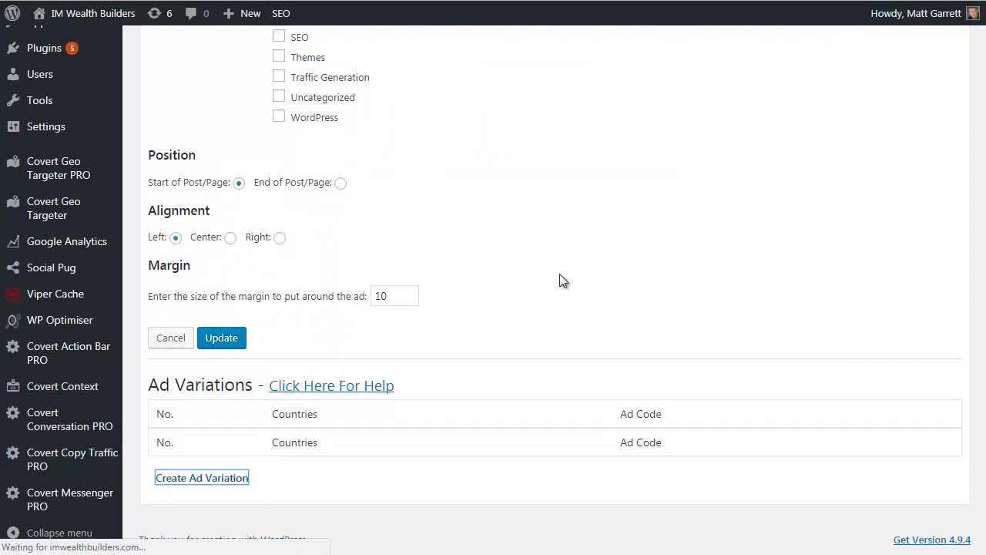
{"action": "scroll", "coordinate": [634, 400], "scroll_direction": "down", "scroll_amount": 3}
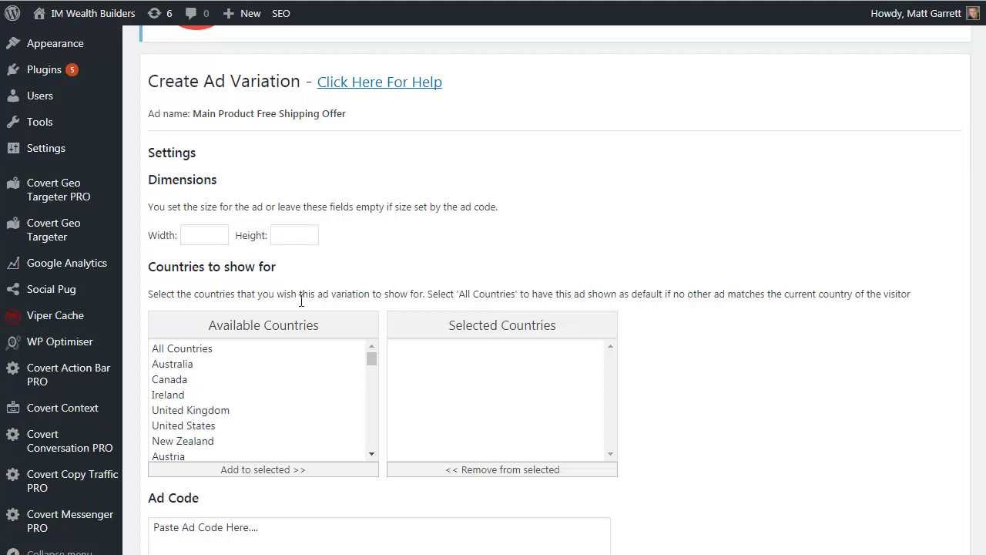
{"action": "left_click", "coordinate": [202, 237]}
{"action": "type", "text": "300"}
{"action": "left_click", "coordinate": [278, 235]}
{"action": "type", "text": "200"}
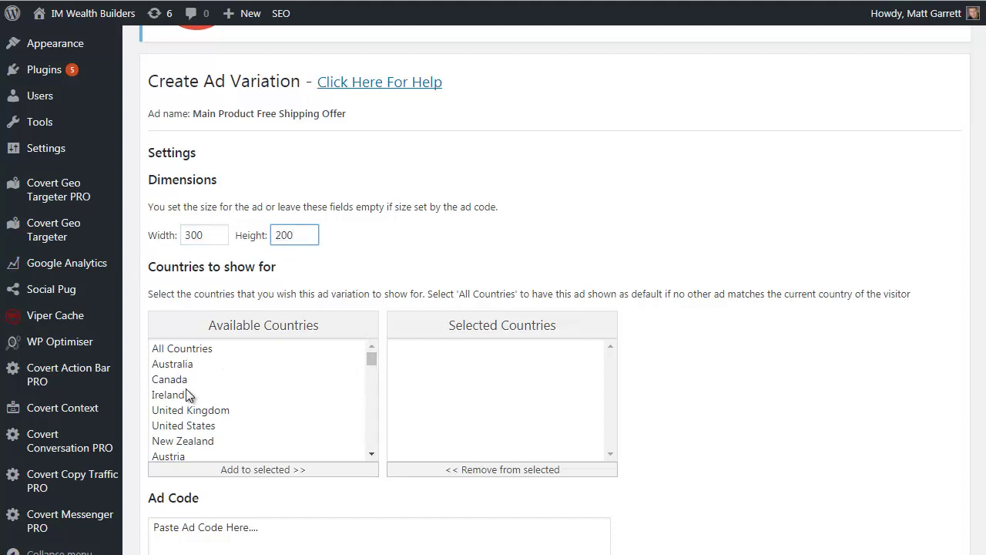
Step: Target the variation at Australia, Canada, Ireland, United Kingdom, United States and New Zealand
{"action": "left_click", "coordinate": [171, 367]}
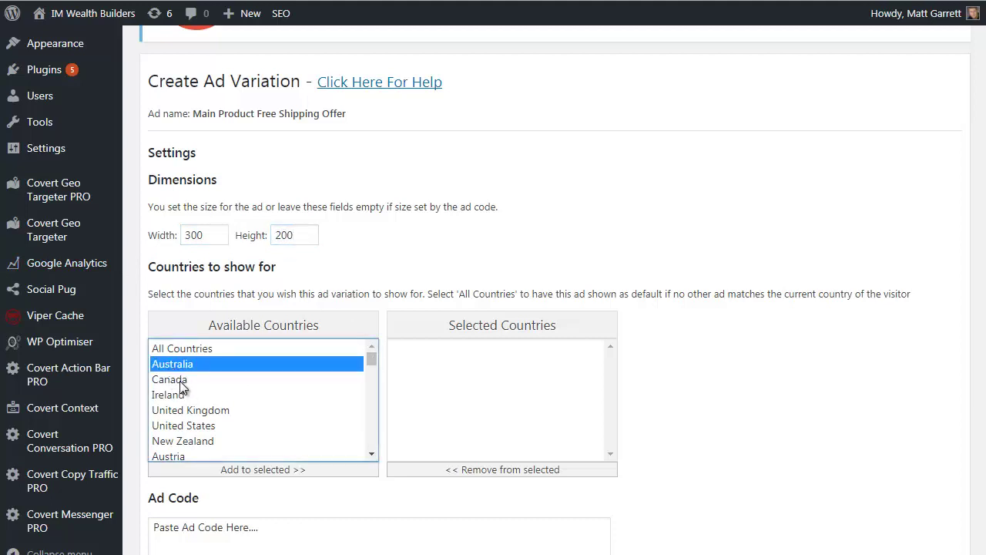
{"action": "left_click", "coordinate": [183, 383], "text": "ctrl"}
{"action": "left_click", "coordinate": [182, 396], "text": "ctrl"}
{"action": "left_click", "coordinate": [193, 413], "text": "ctrl"}
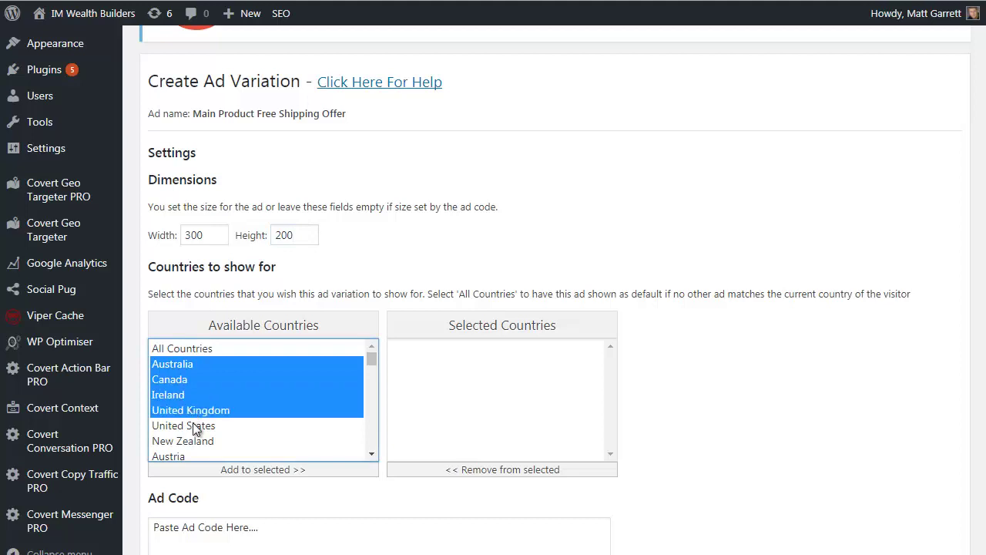
{"action": "left_click", "coordinate": [197, 426], "text": "ctrl"}
{"action": "left_click", "coordinate": [222, 440], "text": "ctrl"}
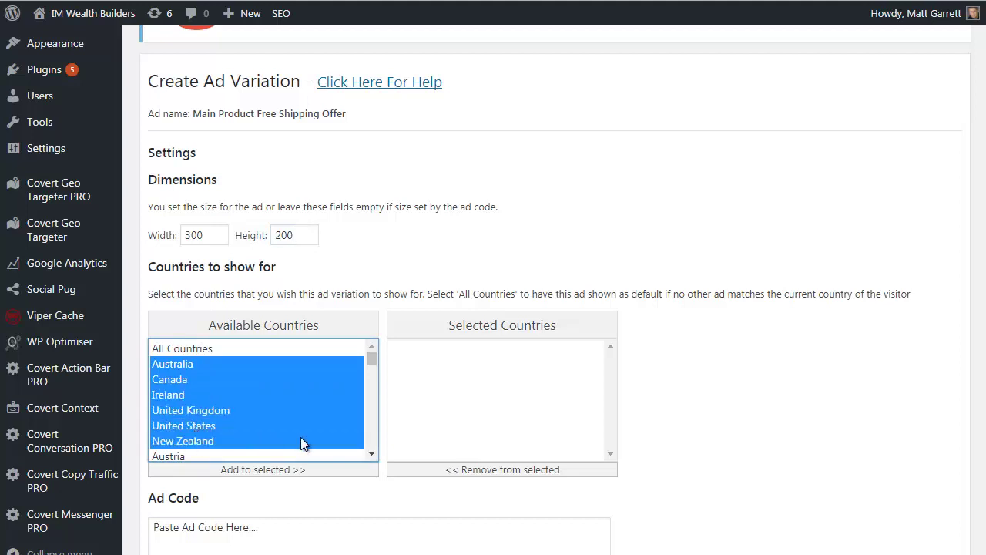
{"action": "left_click", "coordinate": [308, 470]}
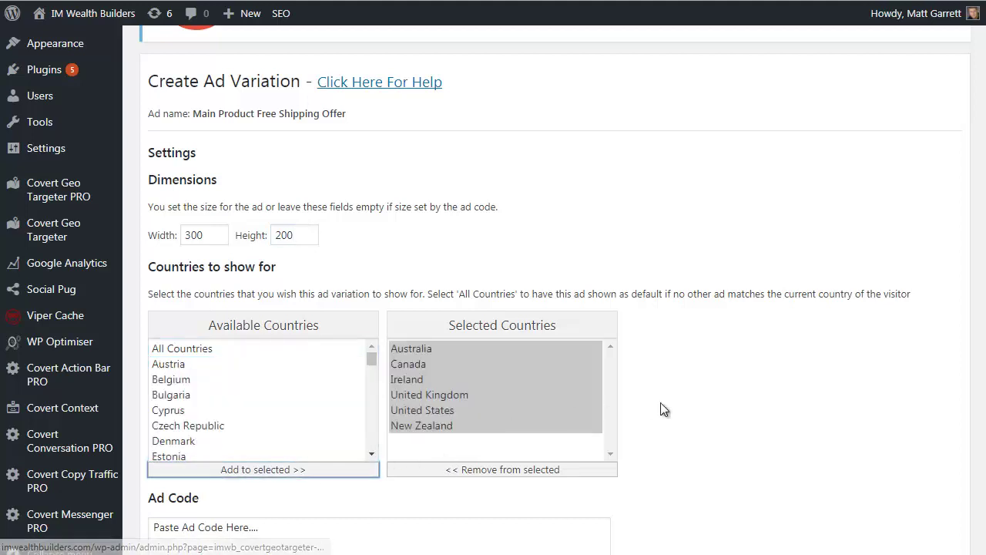
Step: Create the variation with ad code Get Free Shipping to [imwb_cgt_regionName] for the Next 24 Hours Only!
{"action": "scroll", "coordinate": [661, 404], "scroll_direction": "down", "scroll_amount": 3}
{"action": "triple_click", "coordinate": [314, 350]}
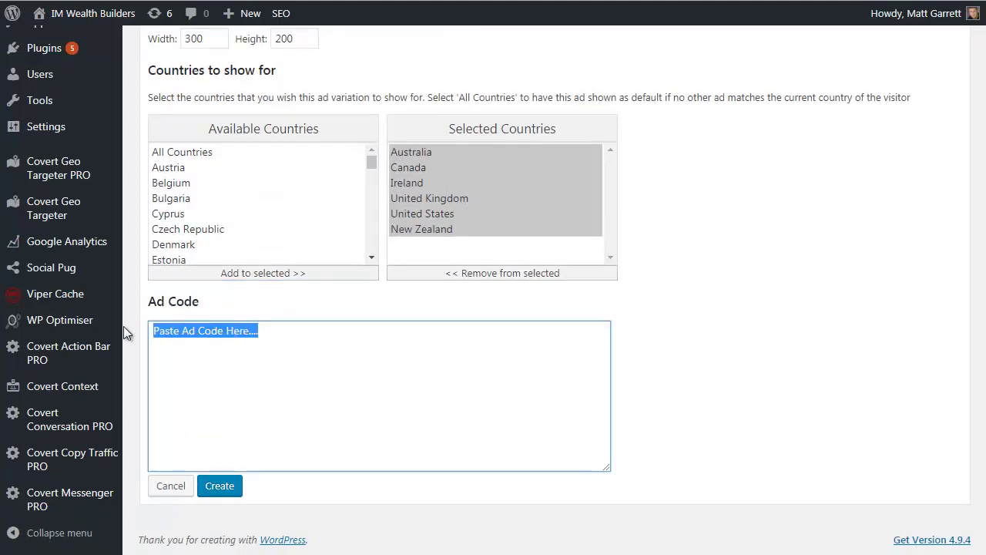
{"action": "type", "text": "Get Free Shipping to [imwb_cgt_regionName] for the Next 24 Hours Only!"}
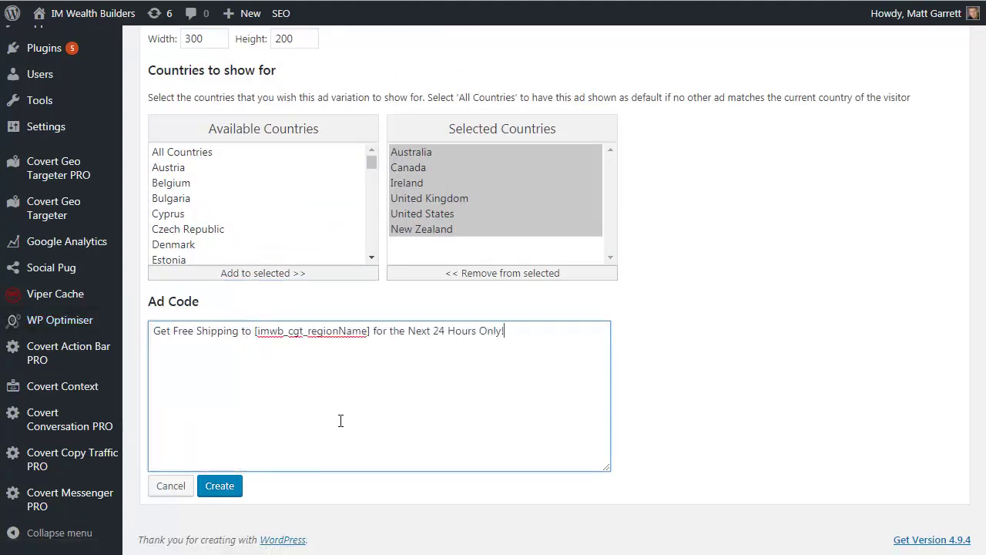
{"action": "left_click", "coordinate": [216, 486]}
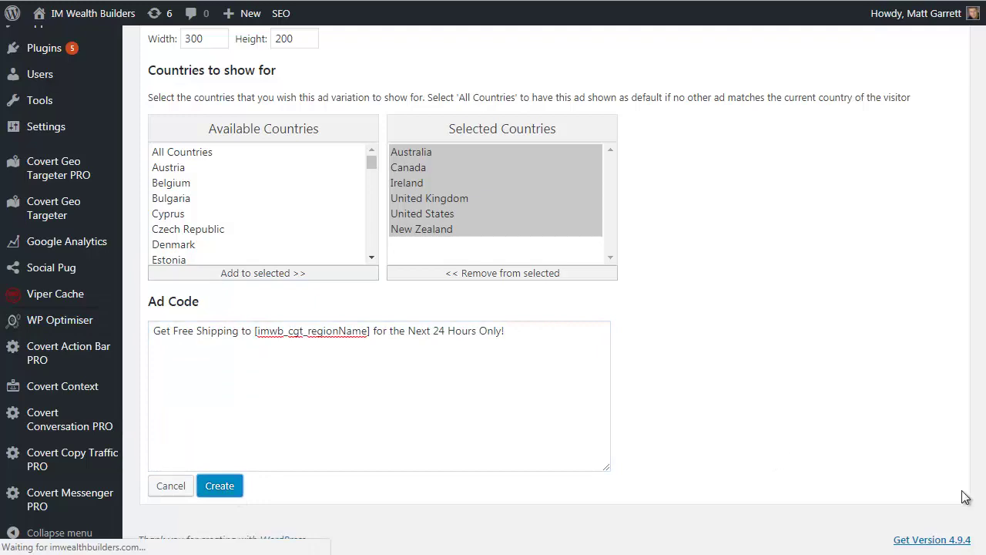
{"action": "scroll", "coordinate": [753, 405], "scroll_direction": "down", "scroll_amount": 10}
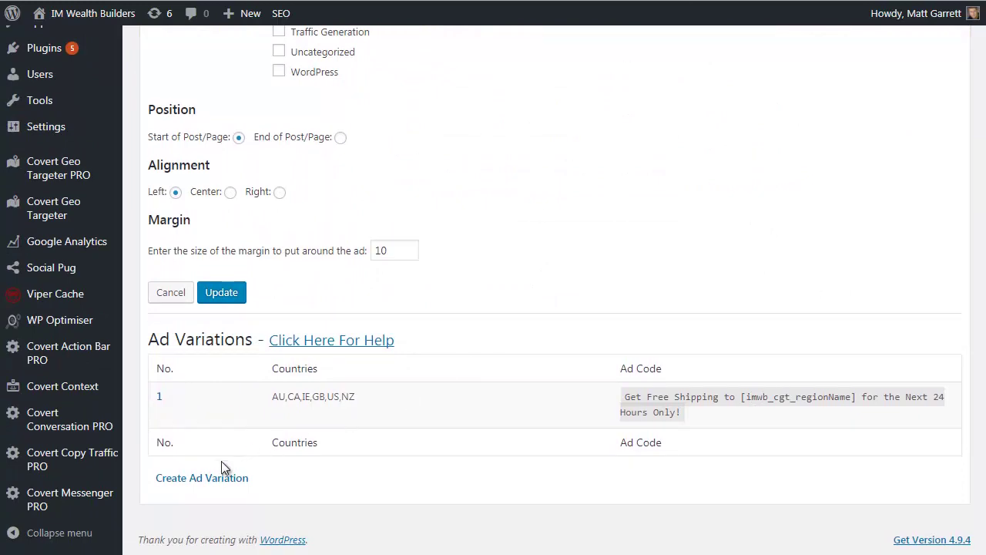
Step: Start a second ad variation for the Main Product Free Shipping Offer ad with width 300 and height 200
{"action": "left_click", "coordinate": [214, 481]}
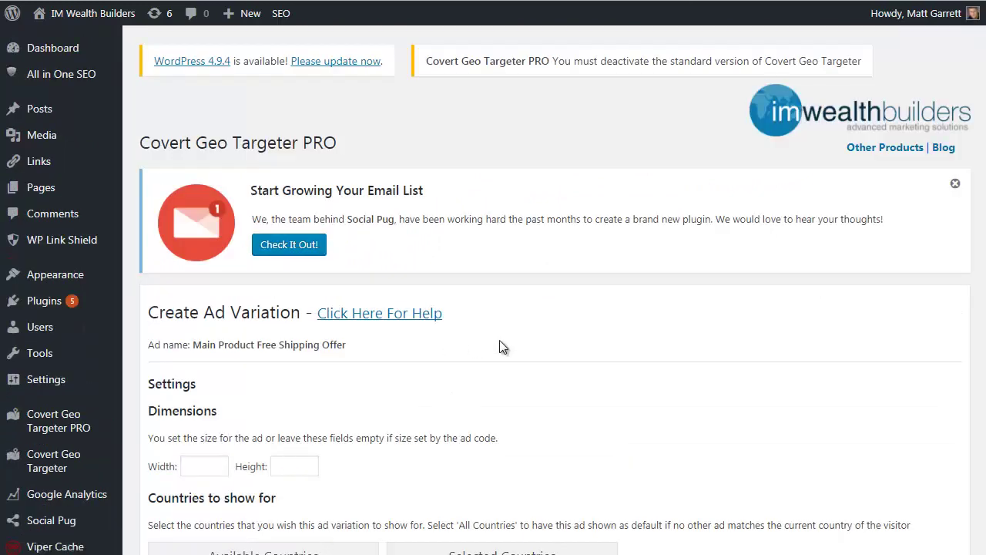
{"action": "scroll", "coordinate": [535, 343], "scroll_direction": "down", "scroll_amount": 2}
{"action": "left_click", "coordinate": [218, 316]}
{"action": "type", "text": "300"}
{"action": "left_click", "coordinate": [279, 306]}
{"action": "type", "text": "200"}
Step: Add Germany to the selected countries for this ad variation
{"action": "scroll", "coordinate": [355, 298], "scroll_direction": "down", "scroll_amount": 3}
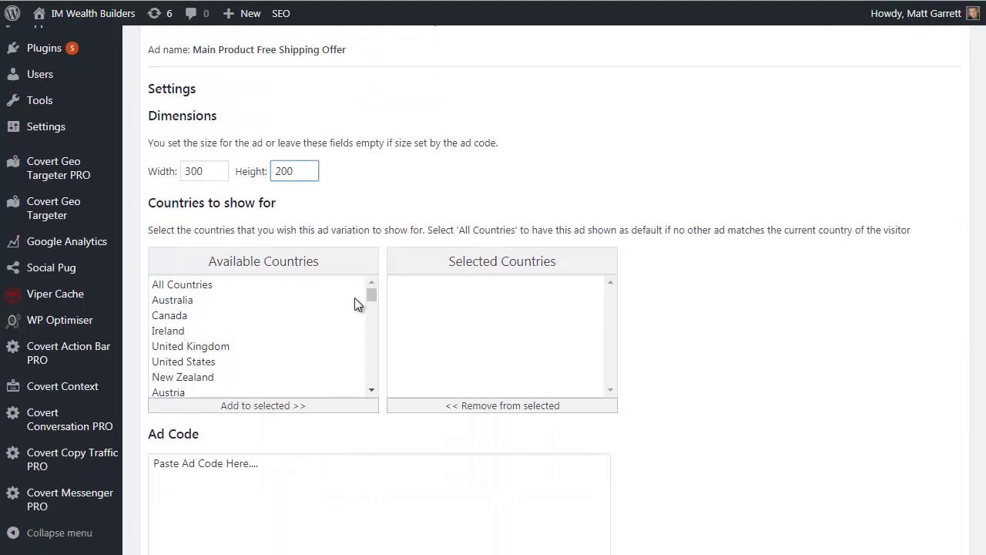
{"action": "scroll", "coordinate": [305, 287], "scroll_direction": "down", "scroll_amount": 2}
{"action": "scroll", "coordinate": [302, 276], "scroll_direction": "down", "scroll_amount": 1}
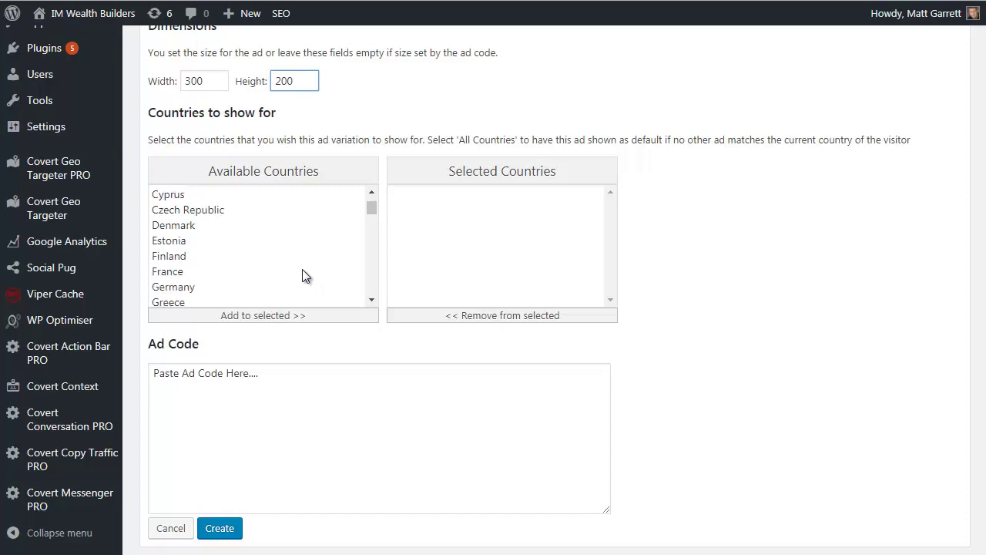
{"action": "left_click", "coordinate": [191, 287]}
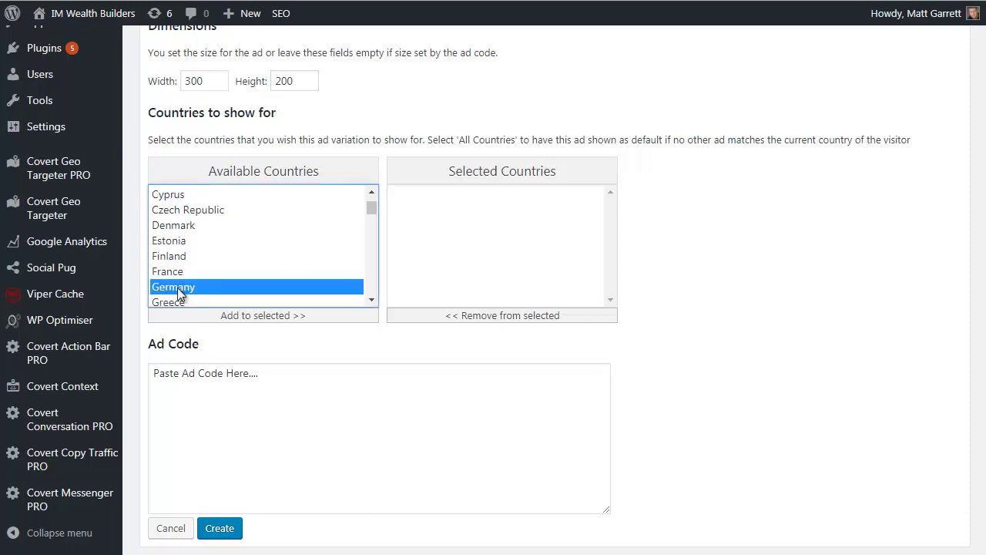
{"action": "left_click", "coordinate": [310, 316]}
Step: Create the variation with ad code Erhalten Sie kostenlosen Versand [imwb_cgt_regionName] für die nächsten 24 Stunden nur! and check the ad variations list
{"action": "left_click_drag", "start_coordinate": [261, 375], "coordinate": [128, 365]}
{"action": "type", "text": "Erhalten Sie kostenlosen Versand [imwb_cgt_regionName] für die nächsten 24 Stunden nur!"}
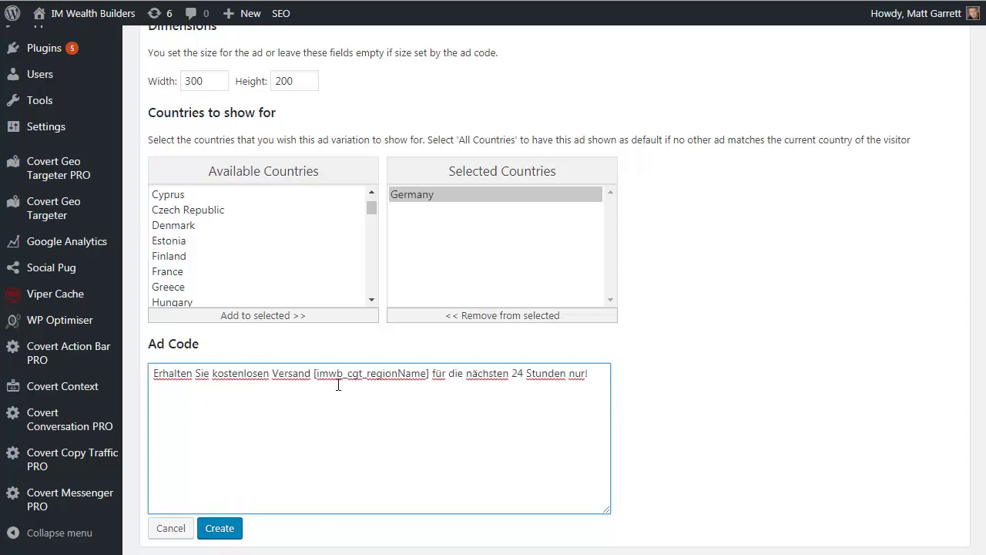
{"action": "left_click", "coordinate": [219, 529]}
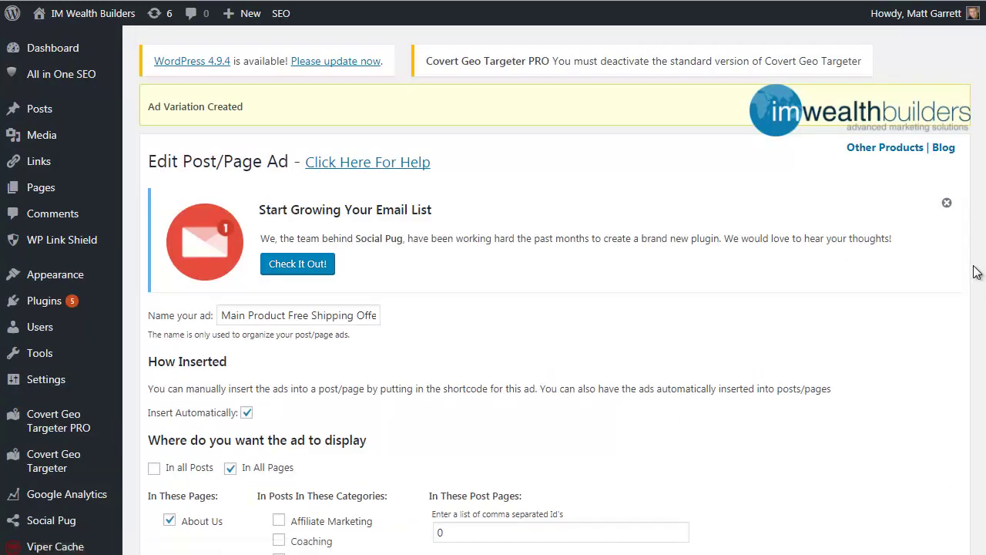
{"action": "scroll", "coordinate": [973, 470], "scroll_direction": "down", "scroll_amount": 8}
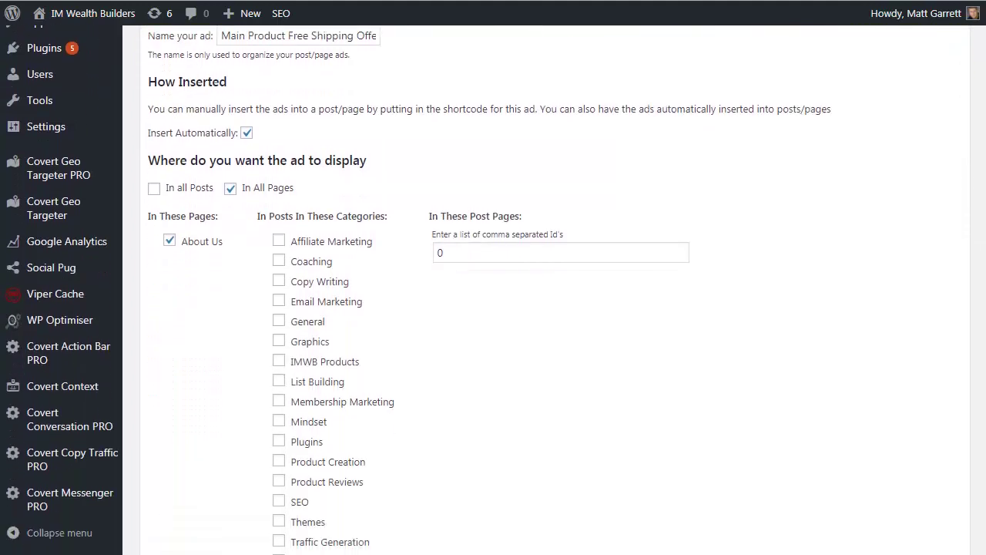
{"action": "scroll", "coordinate": [972, 470], "scroll_direction": "down", "scroll_amount": 2}
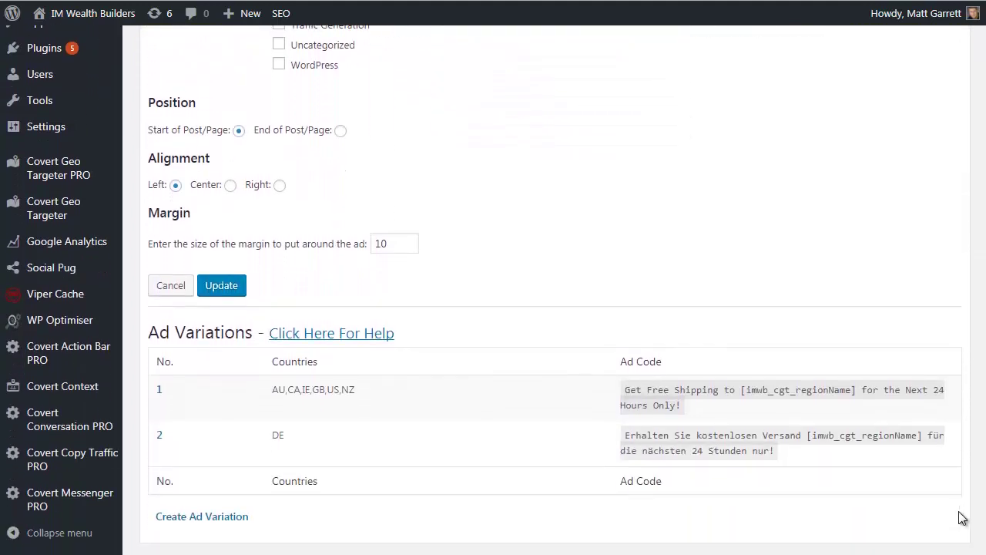
{"action": "mouse_move", "coordinate": [259, 407]}
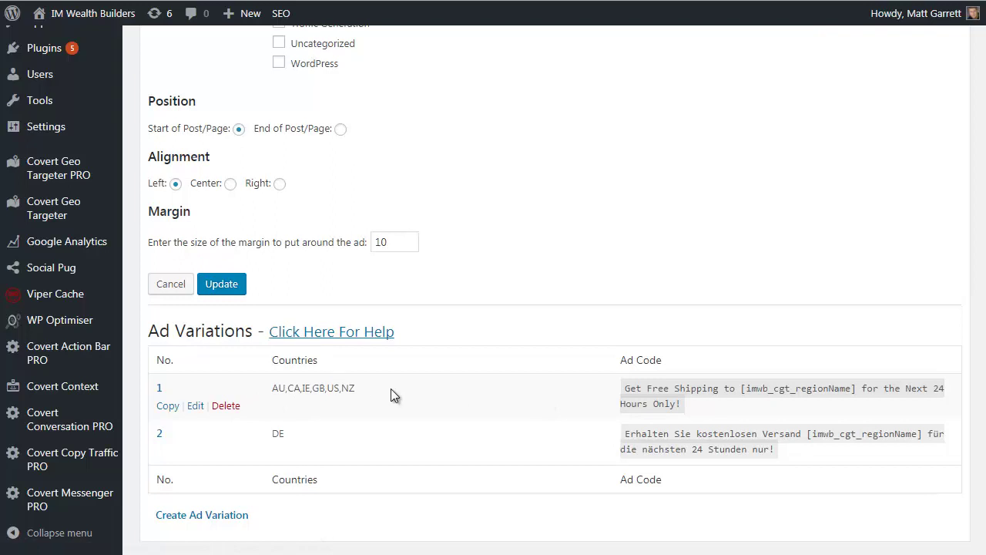
{"action": "mouse_move", "coordinate": [309, 431]}
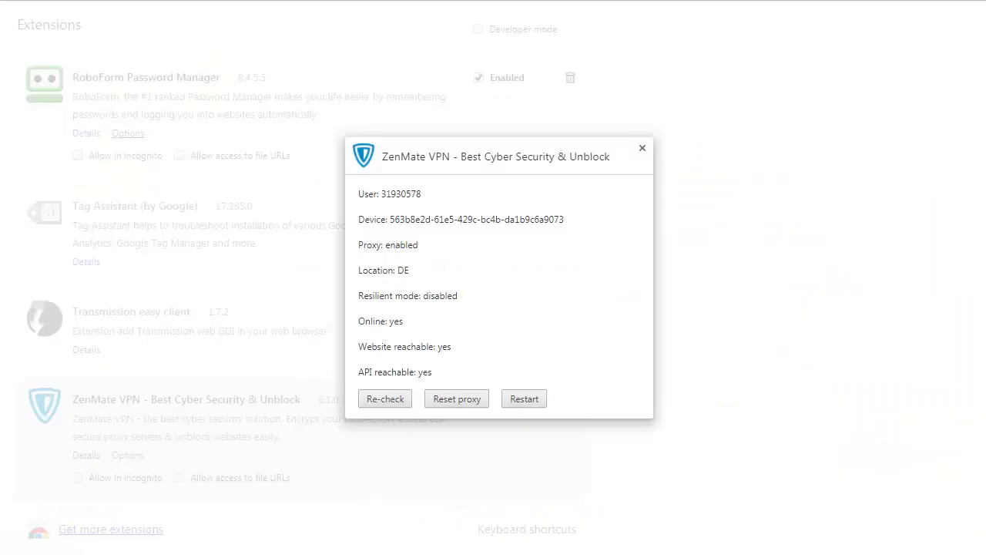
Step: Close the ZenMate VPN details on Chrome's Extensions page and disable the ZenMate VPN extension
{"action": "left_click", "coordinate": [642, 150]}
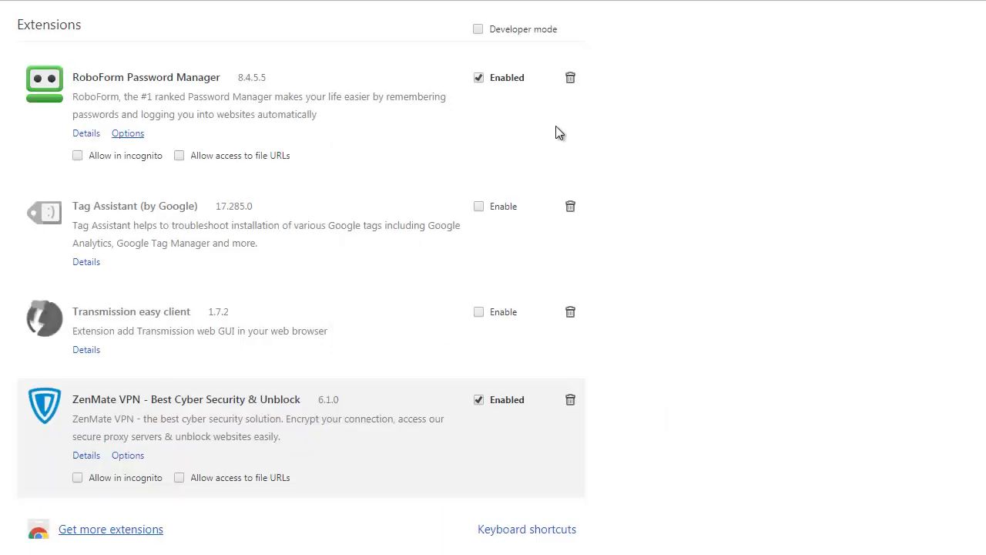
{"action": "left_click", "coordinate": [479, 400]}
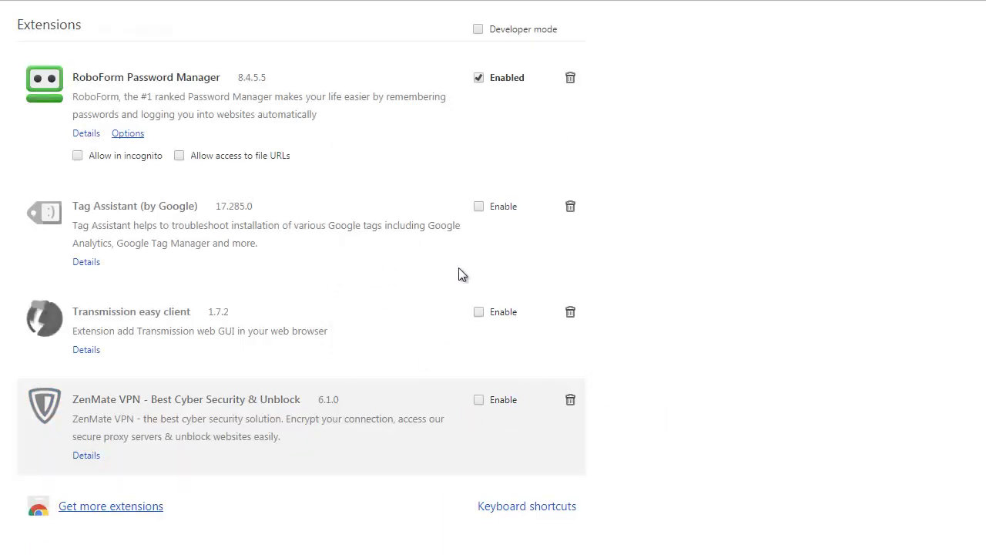